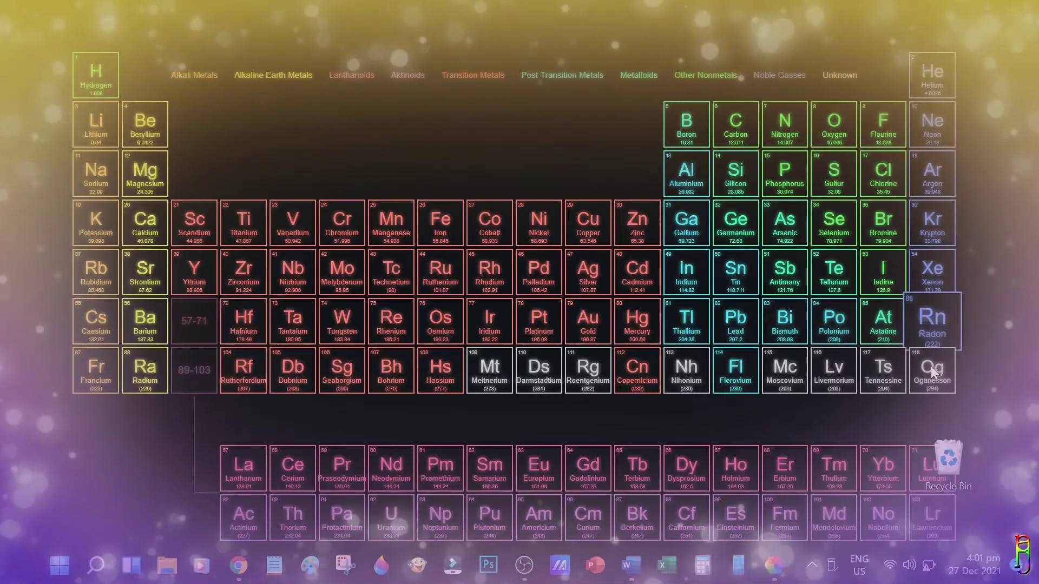
Step: Show iron's (Fe) detail card on the Periodic Table wallpaper, then open the Lively library
left_click(438, 217)
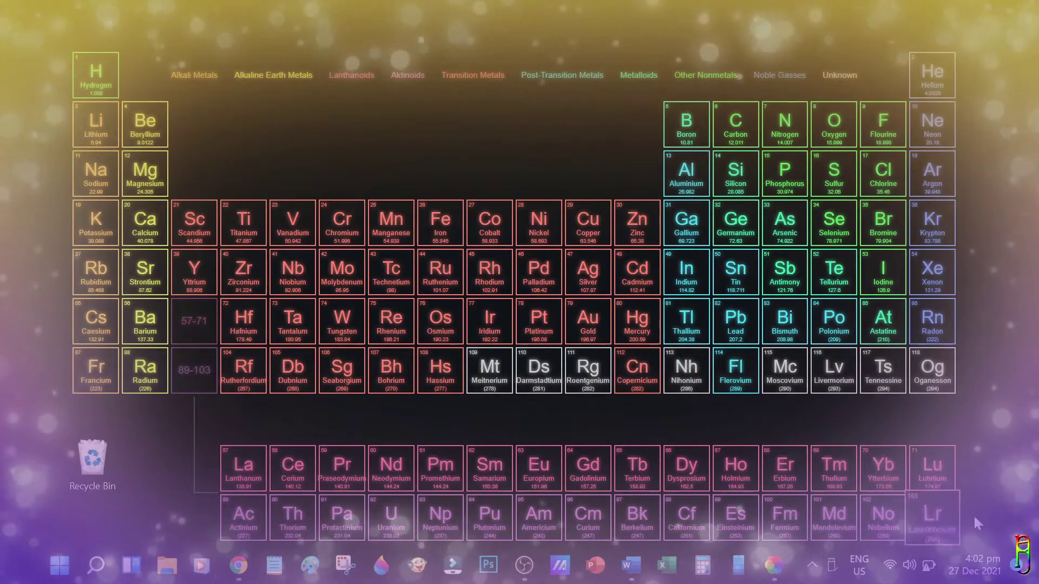
left_click(773, 566)
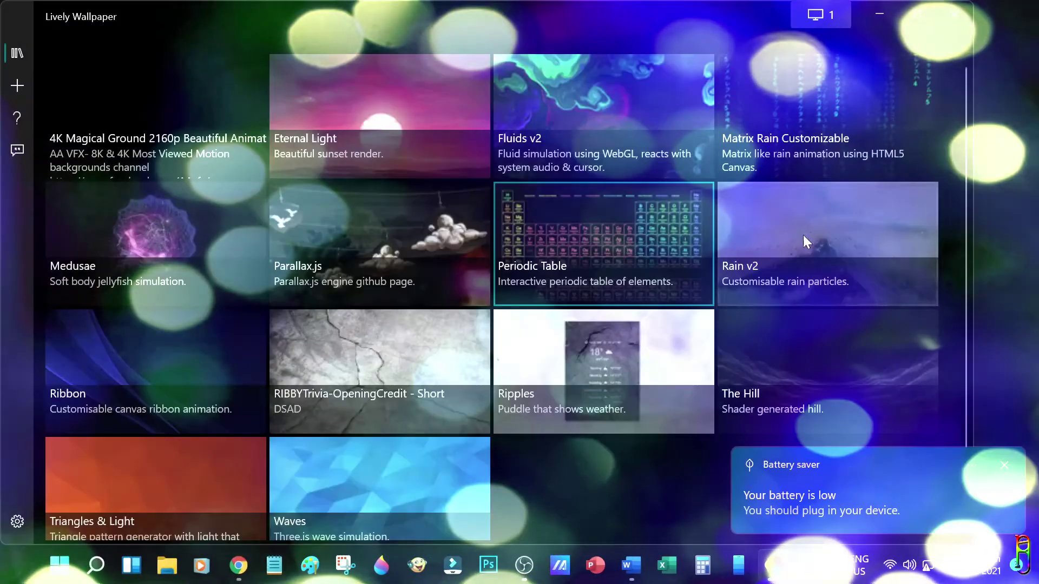
key("super+d")
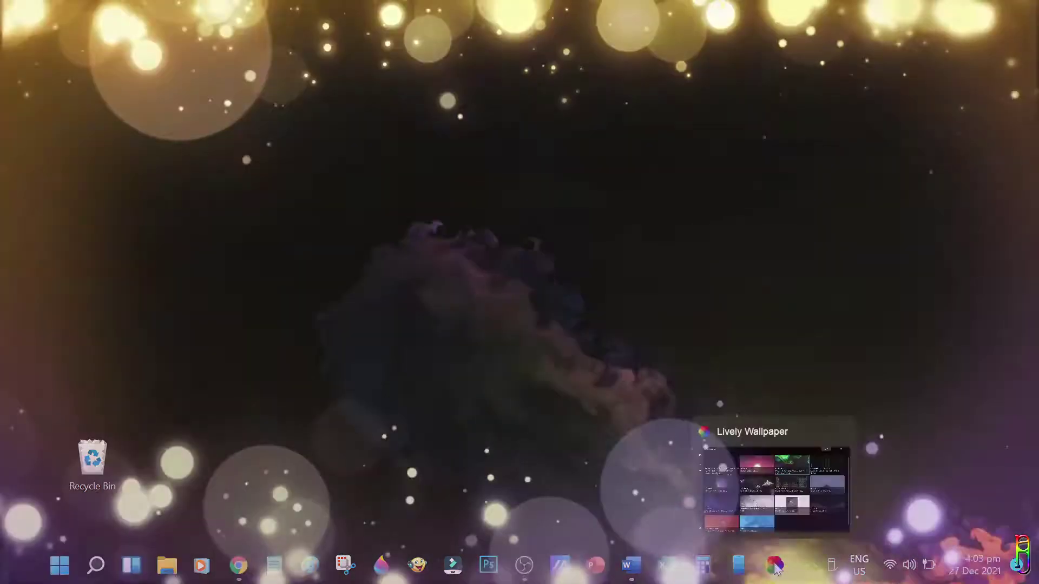
left_click(773, 566)
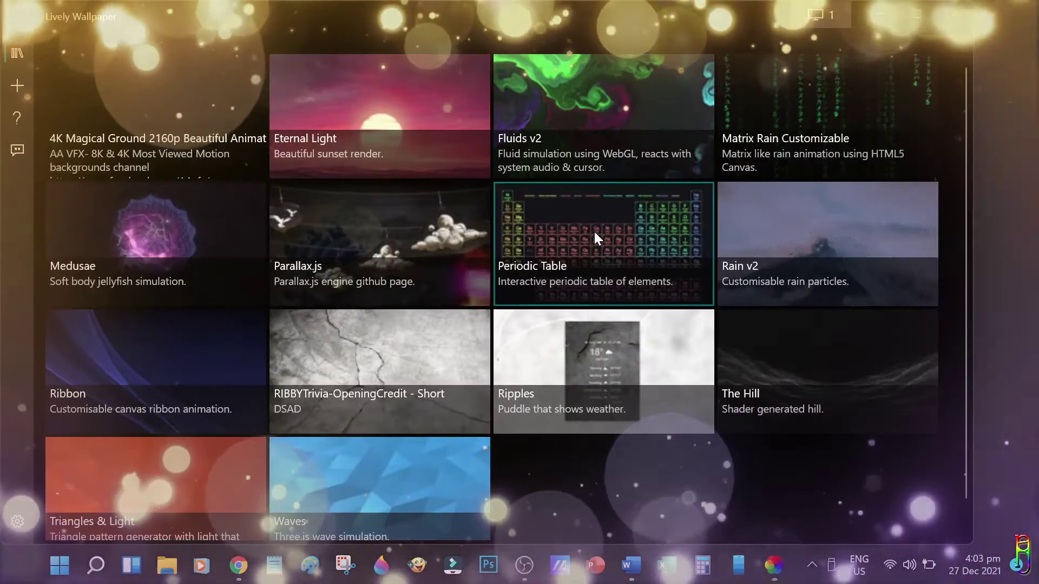
Step: Switch the wallpaper from Periodic Table to The Hill and view it on the desktop
right_click(579, 237)
left_click(850, 369)
left_click(763, 366)
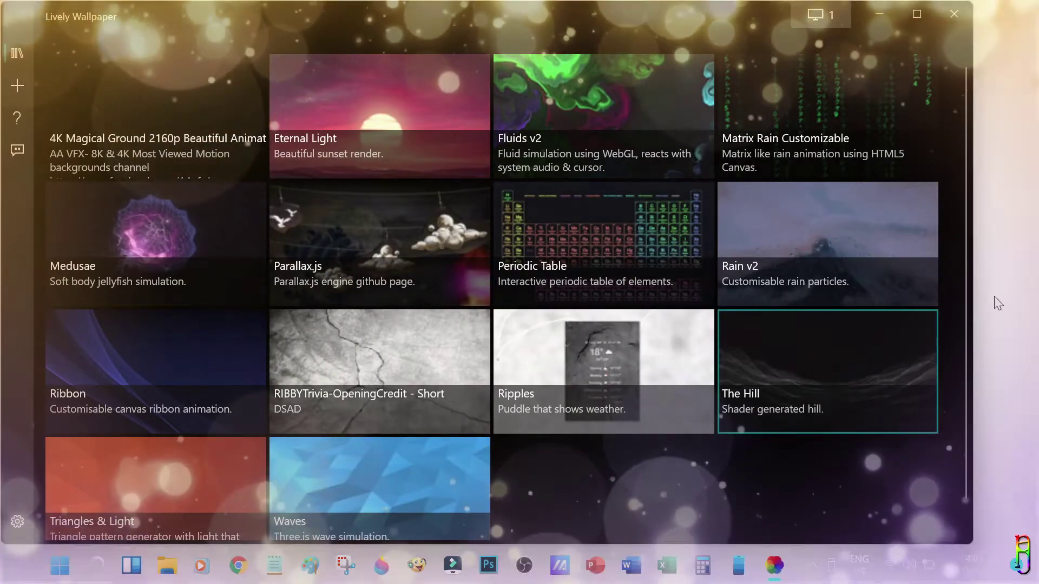
left_click(917, 14)
key("super+d")
left_click(774, 566)
Step: Set The Hill's opacity to about half in its customisation settings
right_click(812, 324)
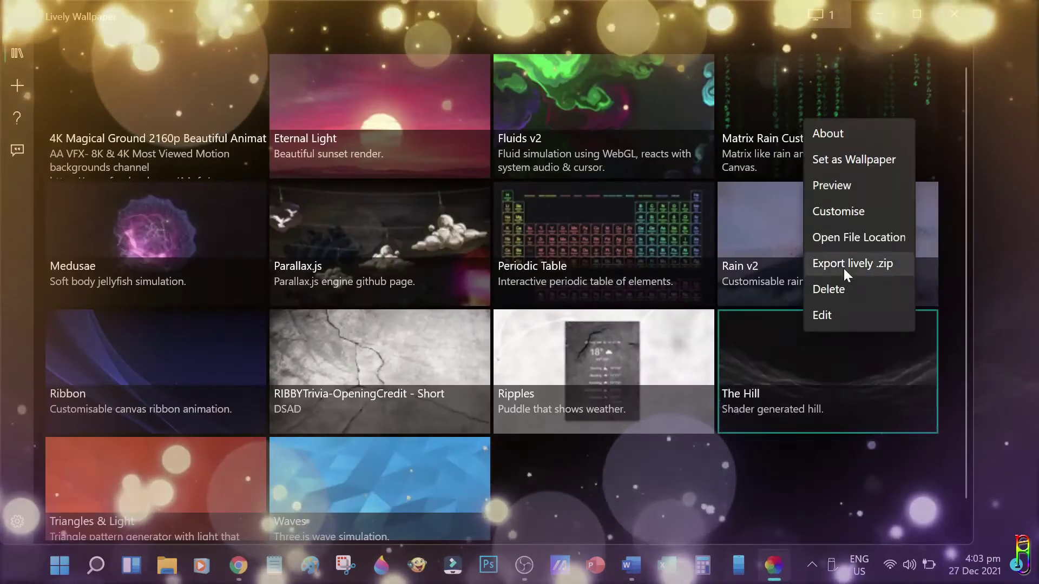
left_click(836, 211)
left_click_drag(421, 121, 485, 122)
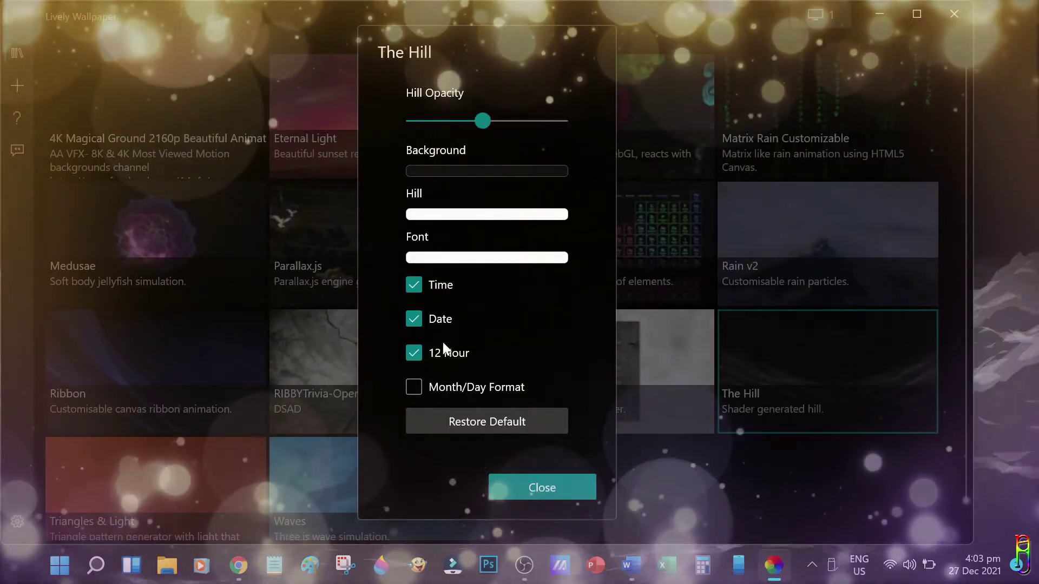
left_click(345, 439)
Step: Try Ribbon and Waves, set Waves' triangle slices to mid-range, then apply Ripples
left_click(154, 366)
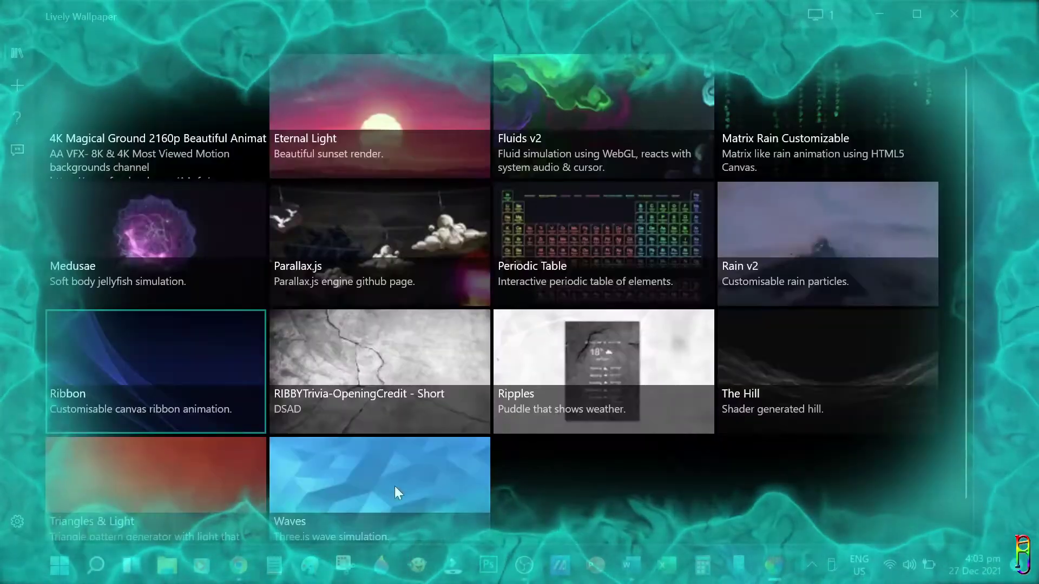
left_click(395, 492)
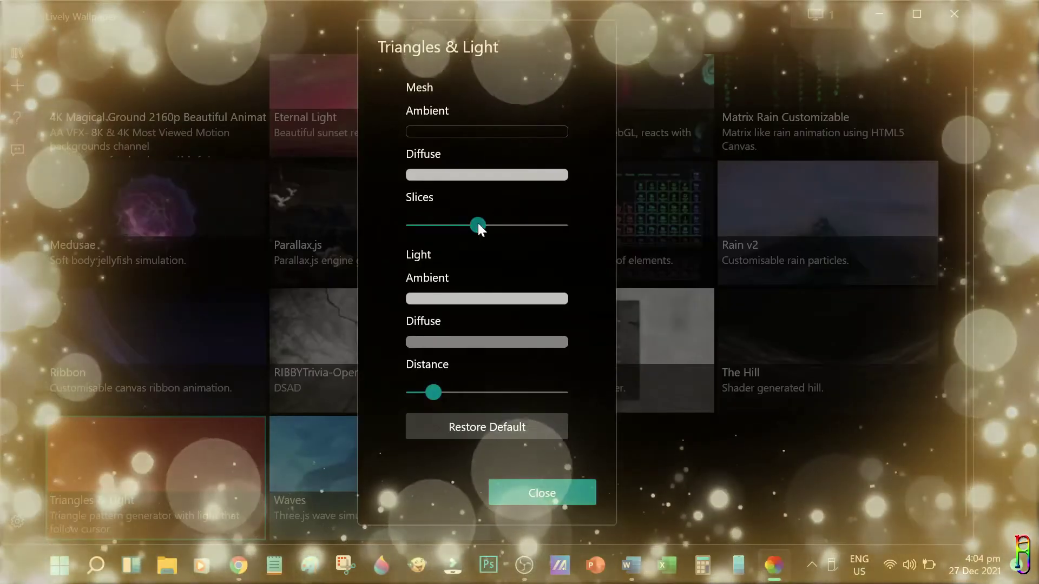
mouse_move(478, 225)
left_mouse_down()
mouse_move(624, 242)
mouse_move(483, 226)
left_mouse_up()
left_click(543, 493)
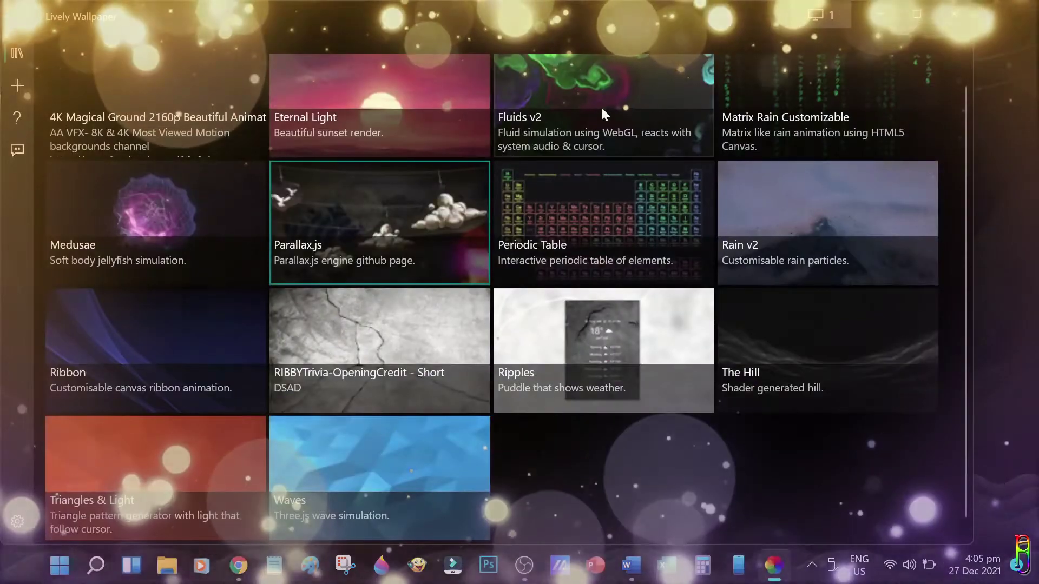
left_click(711, 405)
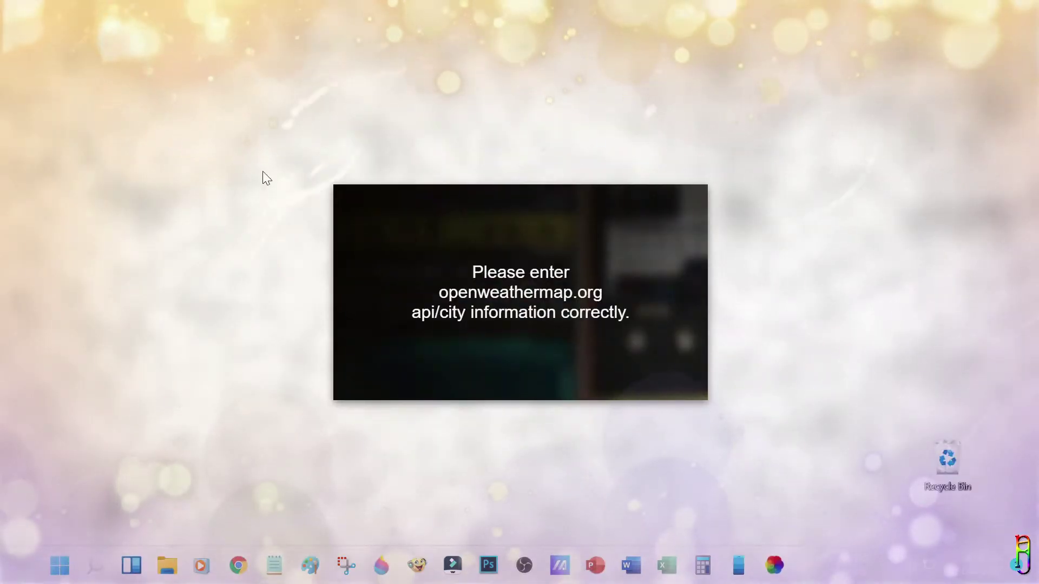
Step: Search Google for 'lively wallpaper' to find the Lively Wallpaper website
left_click(773, 565)
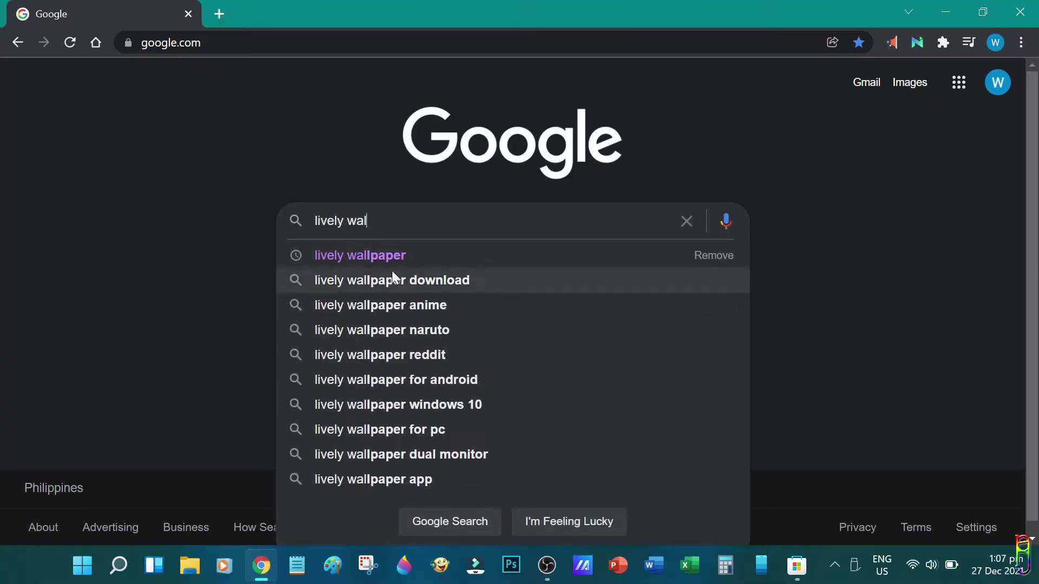
type("lpaper")
key("Return")
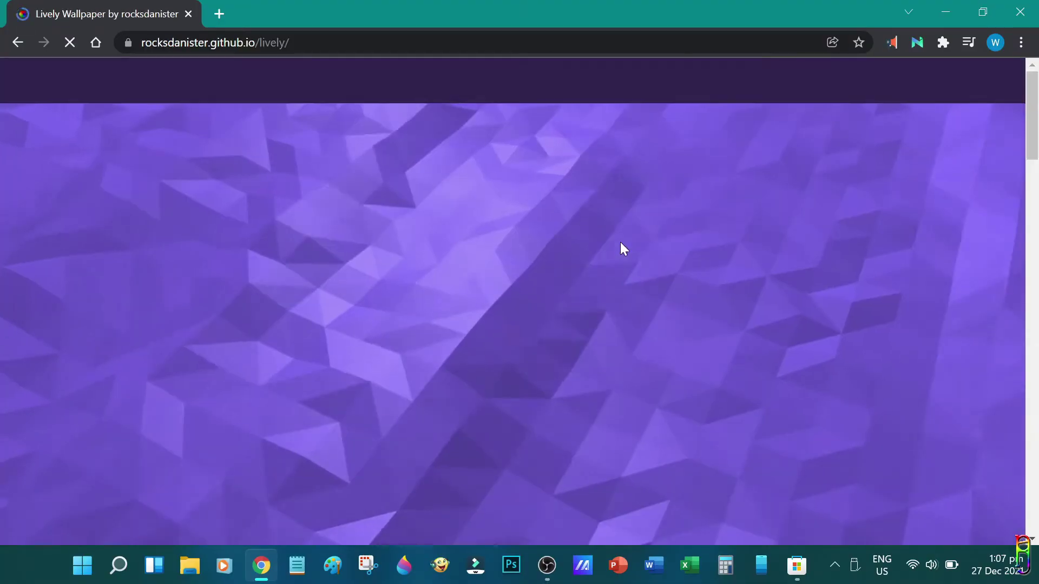
scroll(511, 261, "down", 4)
scroll(503, 281, "down", 10)
scroll(499, 290, "down", 5)
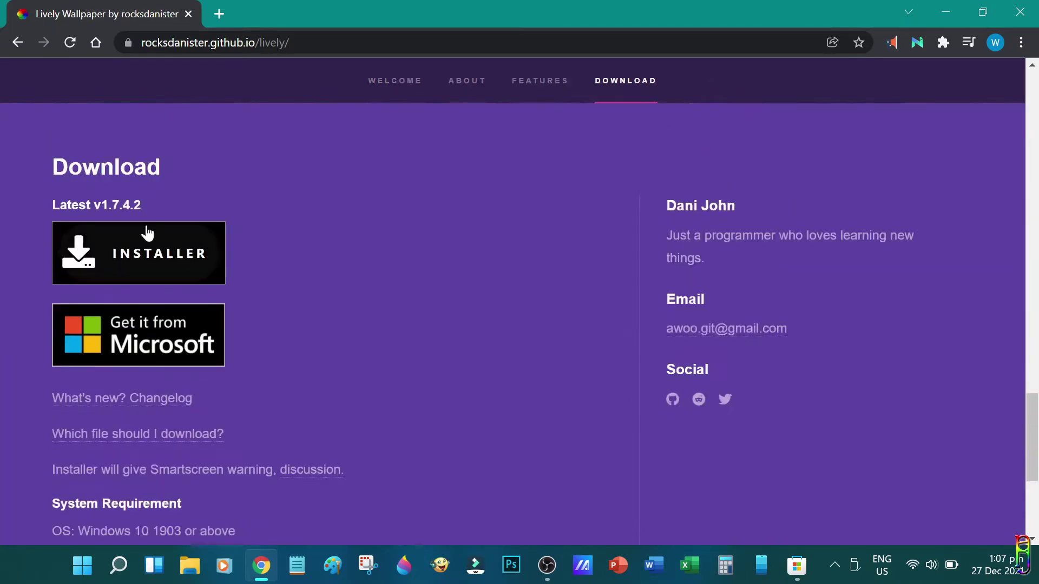
scroll(441, 308, "down", 1)
scroll(520, 373, "up", 2)
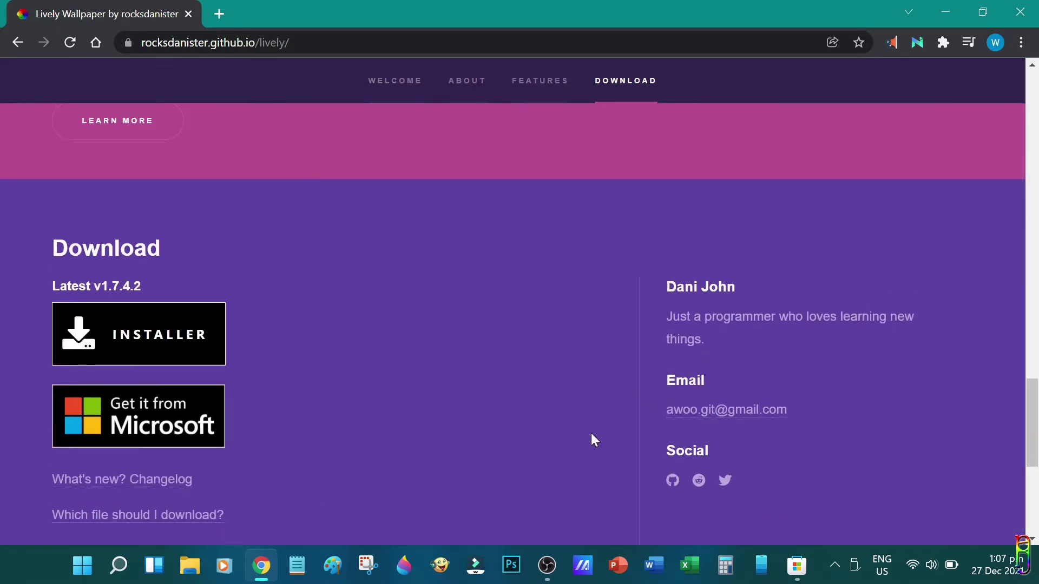
Step: Search the Microsoft Store for 'lively' and get the Lively Wallpaper app
left_click(800, 568)
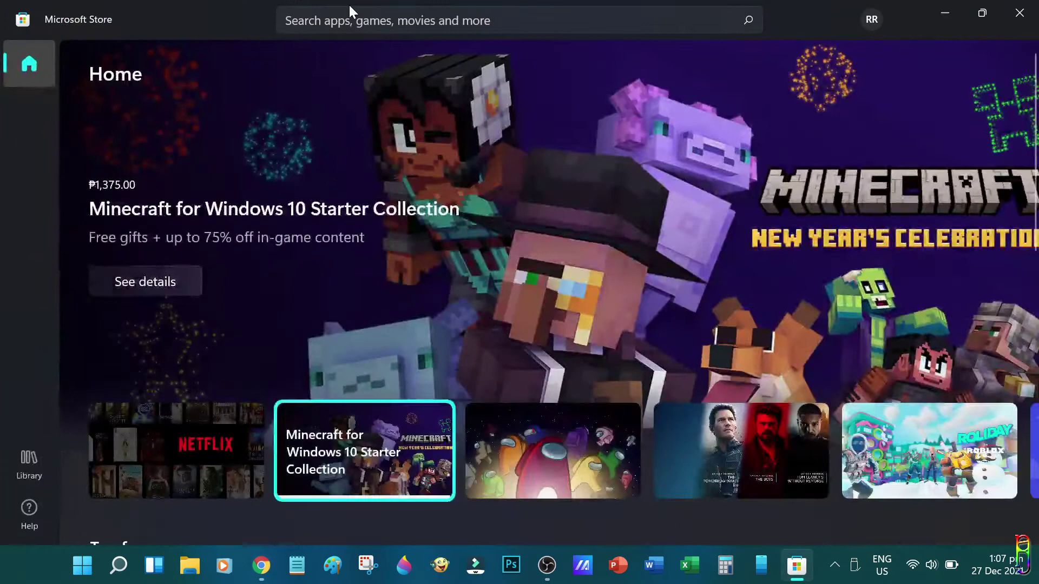
left_click(347, 19)
type("livel")
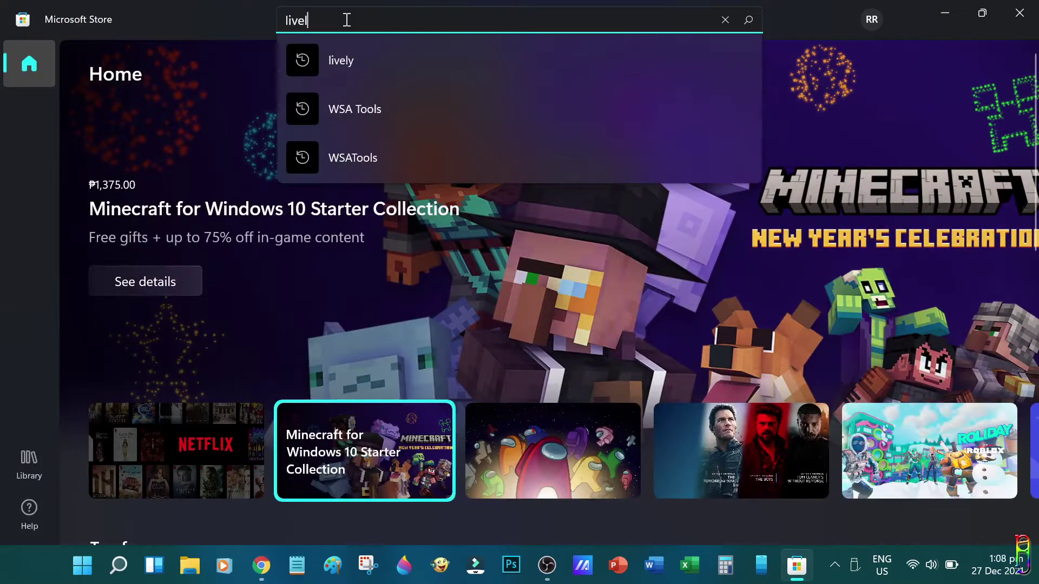
type("y")
key("Return")
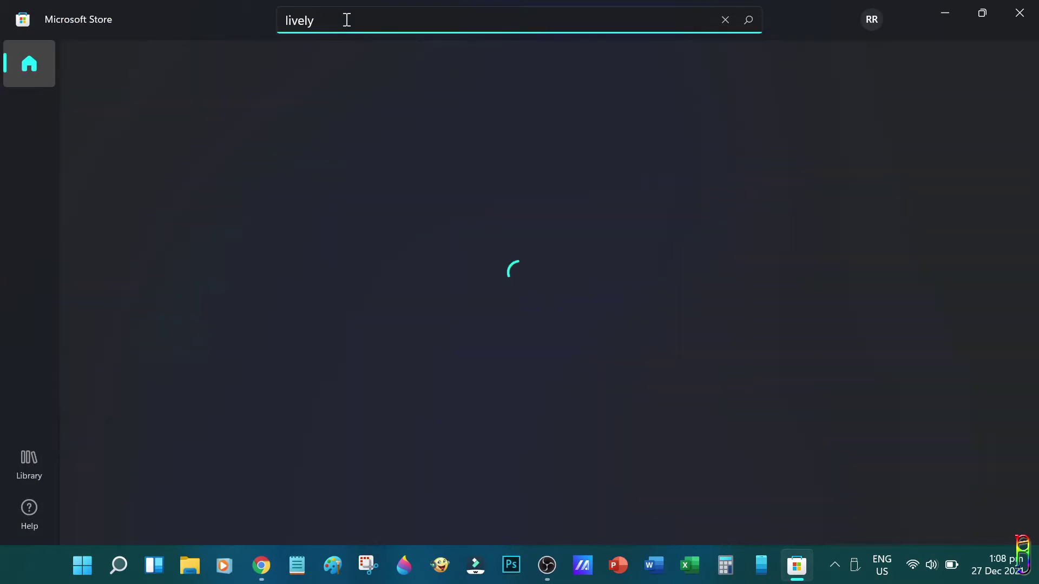
left_click(117, 295)
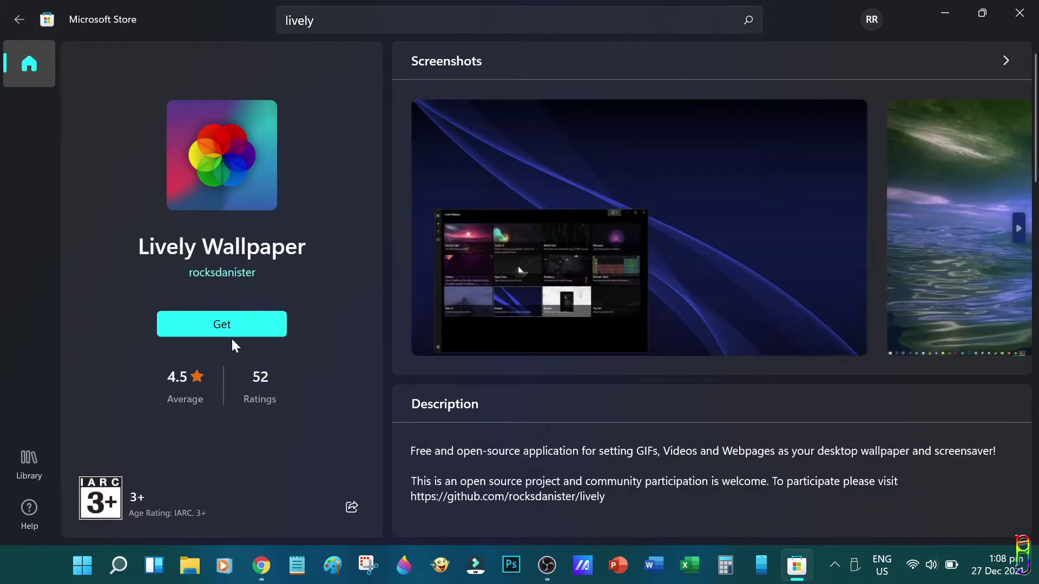
left_click(229, 328)
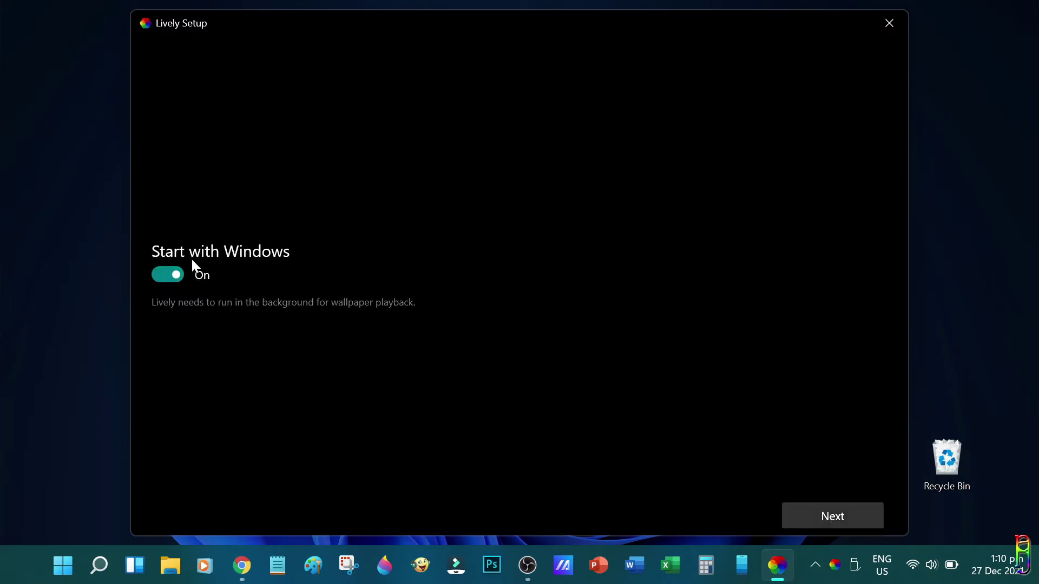
Step: Keep Start with Windows on and preview the Blur and Fluent taskbar themes
left_click(839, 520)
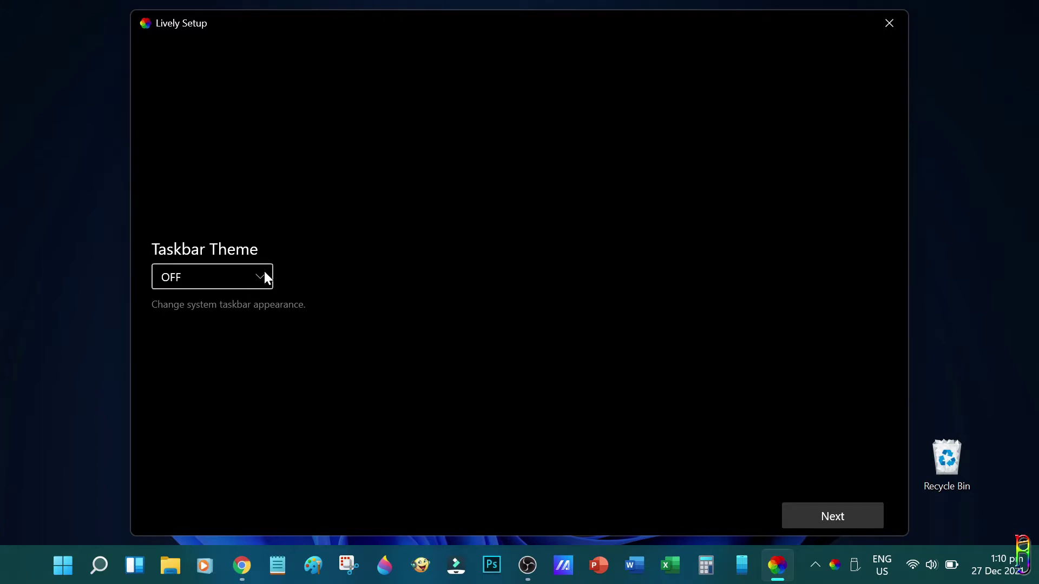
left_click(264, 277)
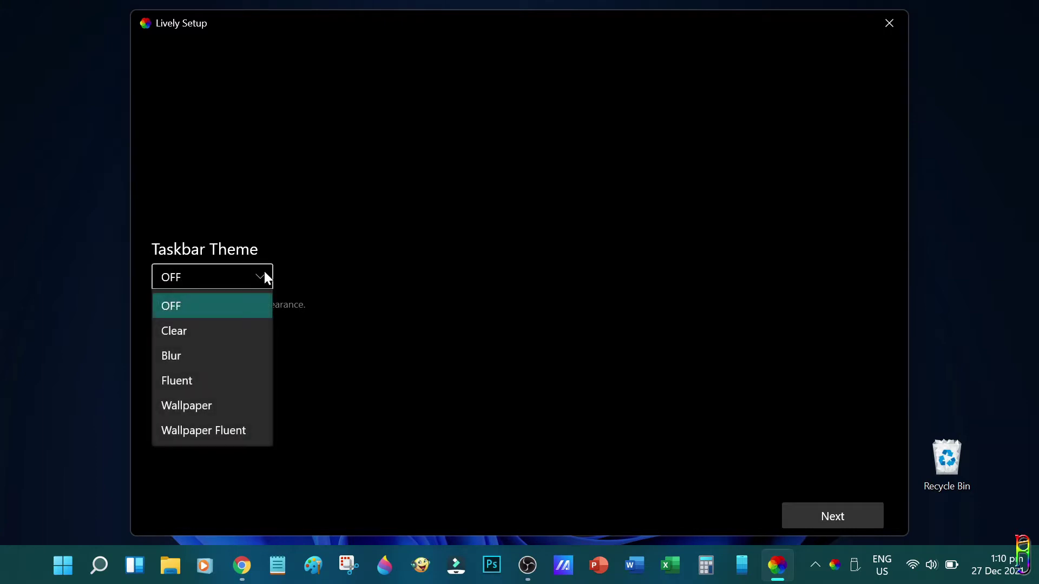
left_click(199, 356)
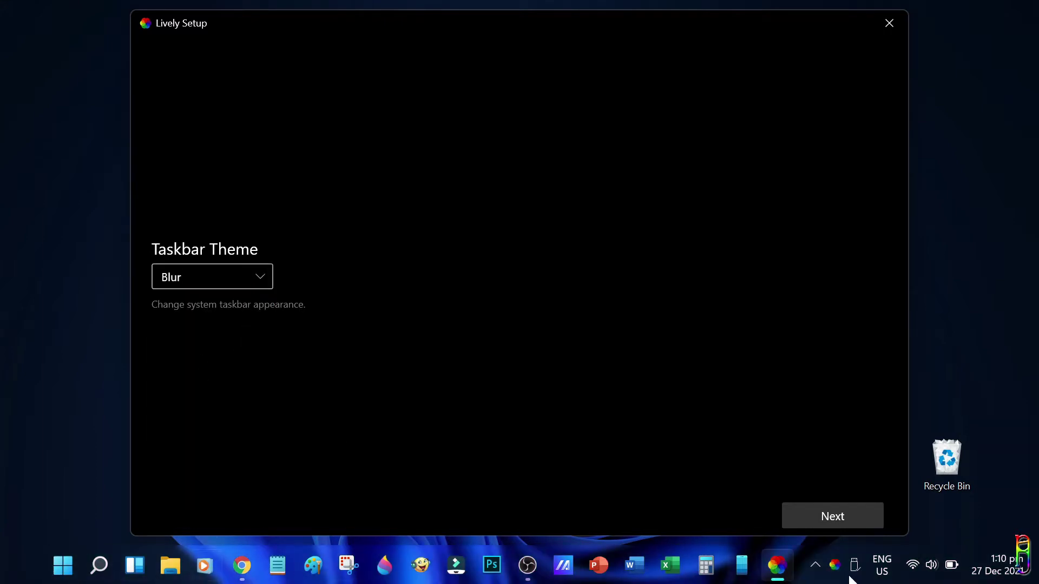
left_click(257, 279)
left_click(216, 380)
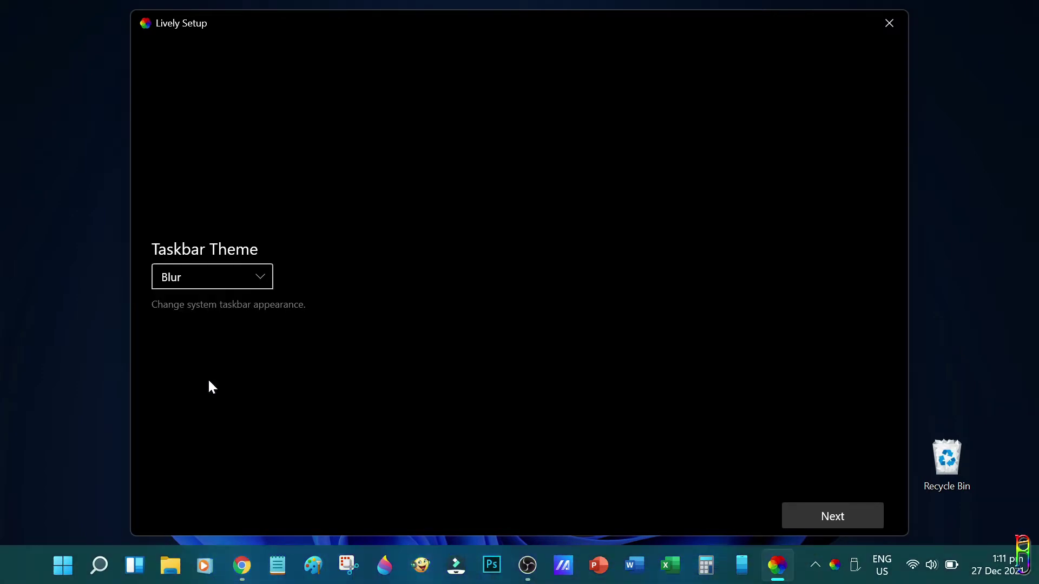
Step: Try the Wallpaper and Wallpaper Fluent themes, settle on Clear, and finish setup
left_click(256, 278)
left_click(220, 405)
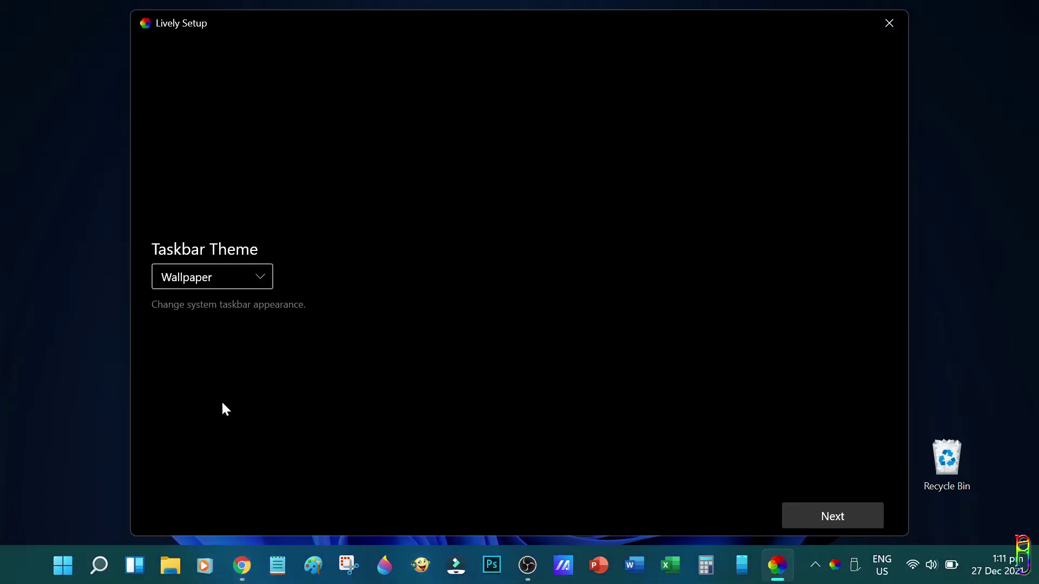
left_click(257, 279)
left_click(206, 430)
left_click(260, 276)
left_click(203, 333)
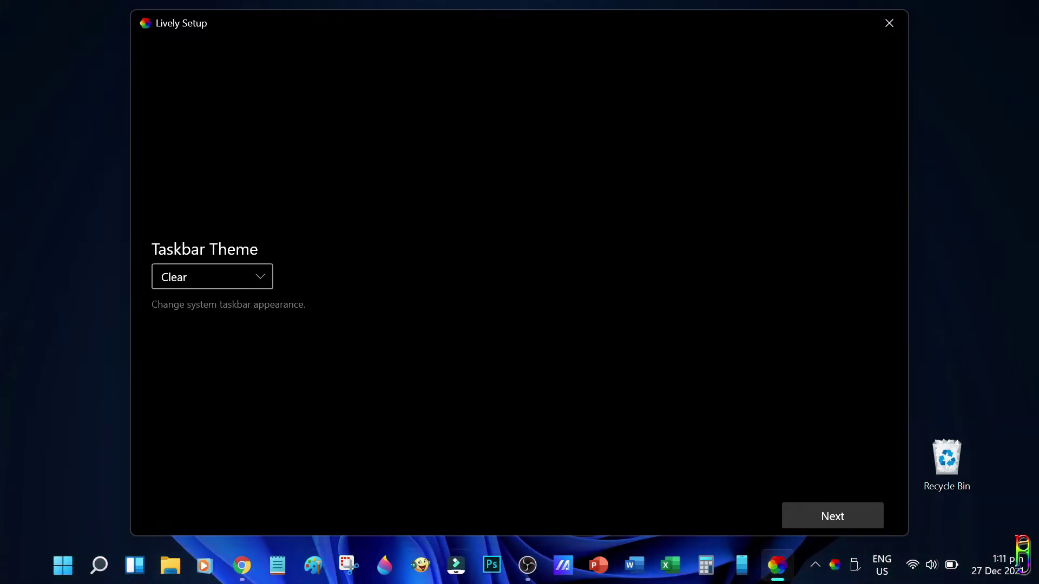
left_click(833, 506)
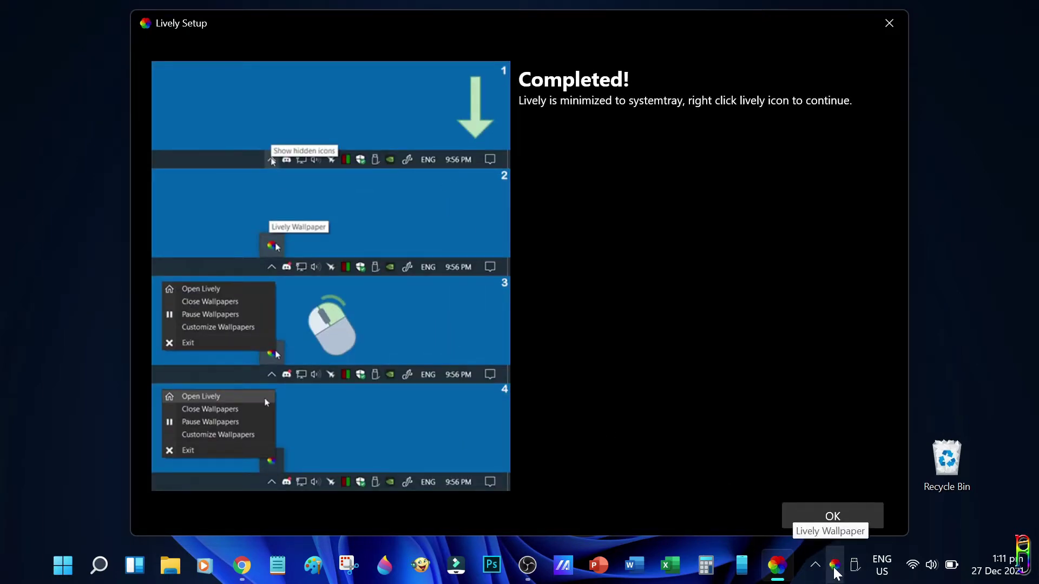
Step: Apply Eternal Light, view it on the desktop, and reposition the Recycle Bin icon
left_click(825, 516)
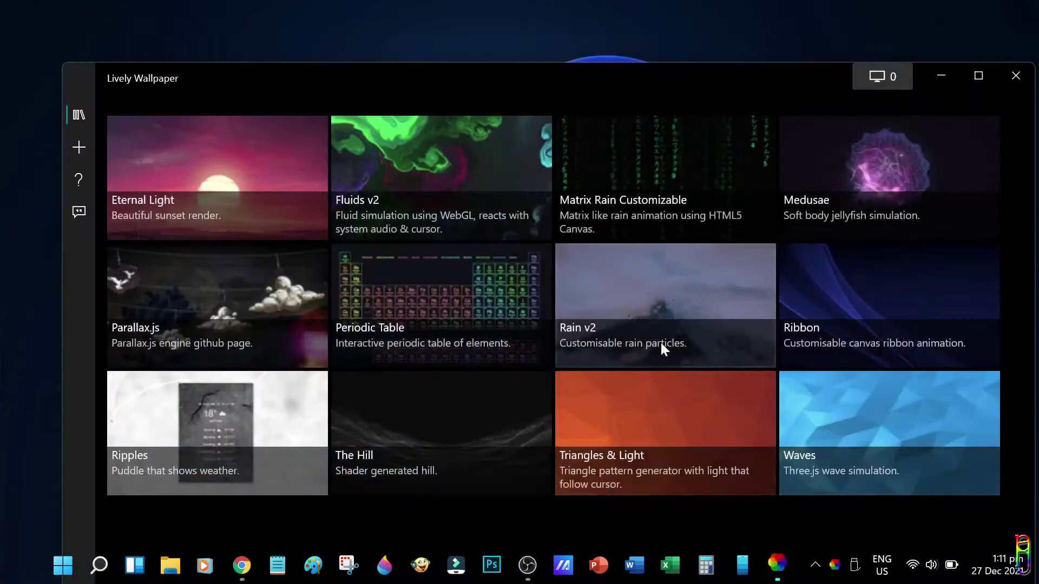
left_click_drag(561, 81, 539, 29)
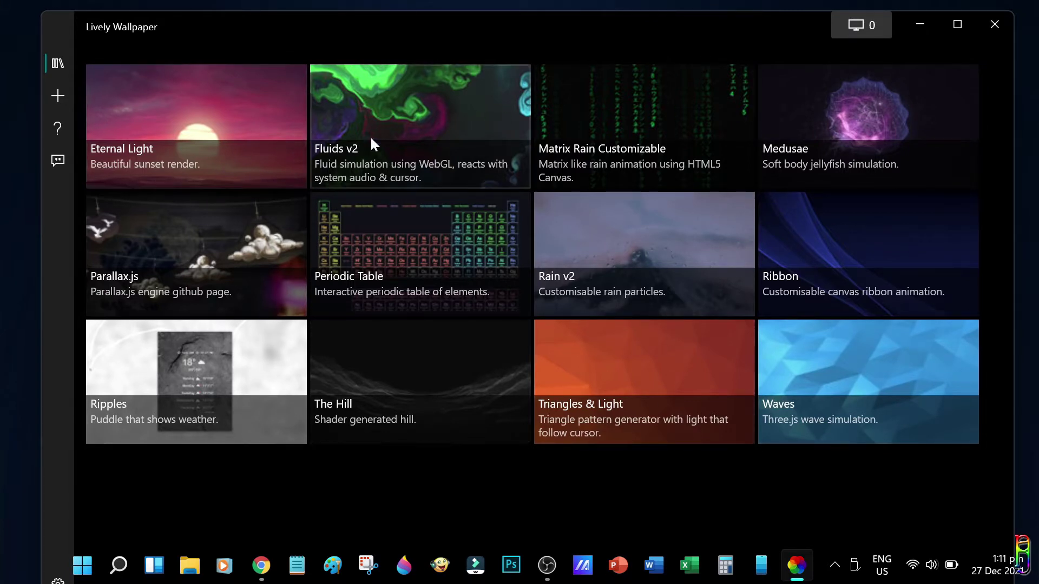
left_click(175, 107)
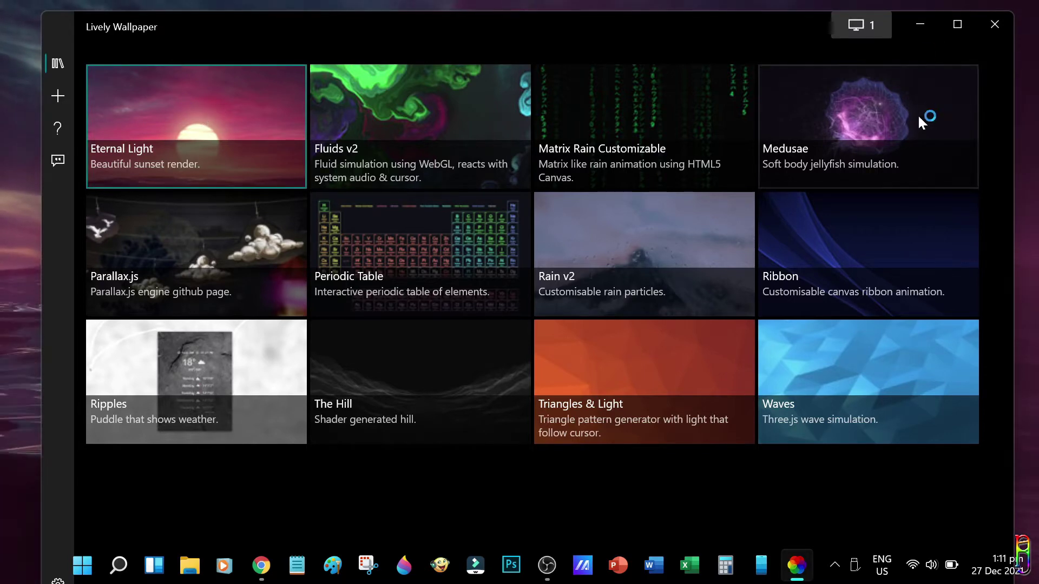
left_click(923, 25)
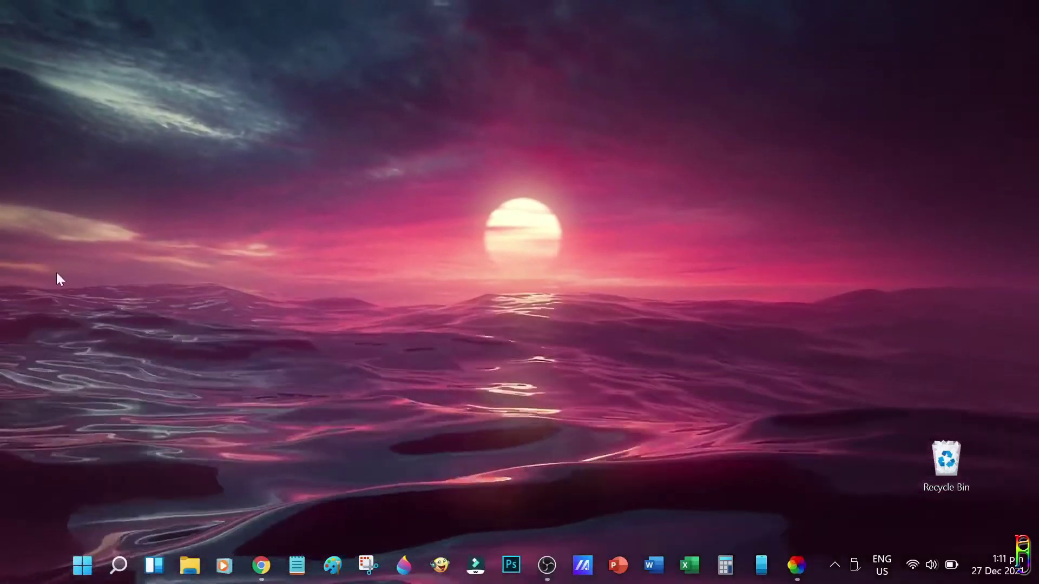
mouse_move(954, 460)
left_mouse_down()
mouse_move(725, 176)
mouse_move(1003, 488)
left_mouse_up()
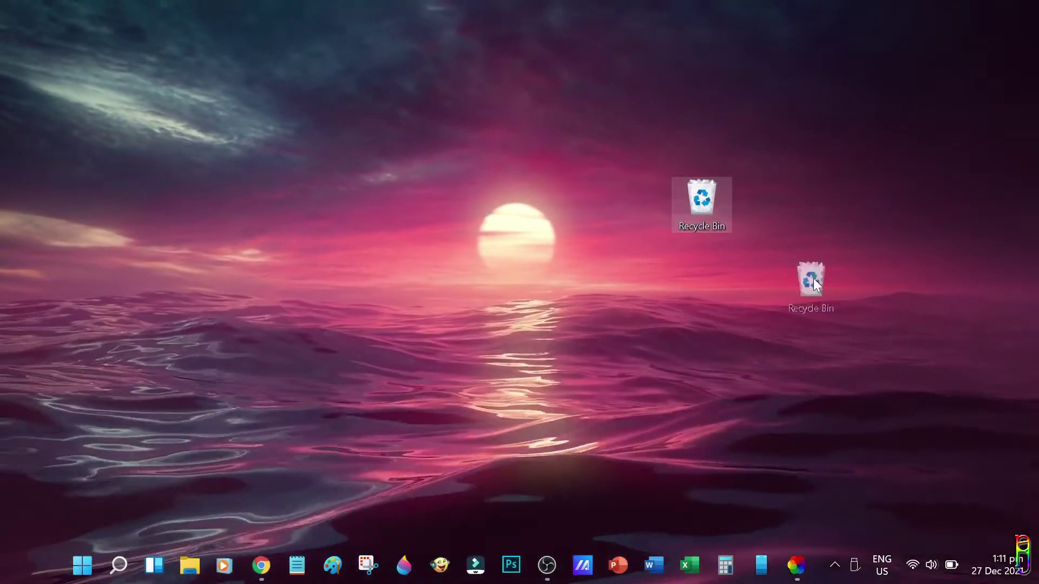
mouse_move(63, 71)
left_mouse_down()
mouse_move(883, 462)
mouse_move(803, 421)
left_mouse_up()
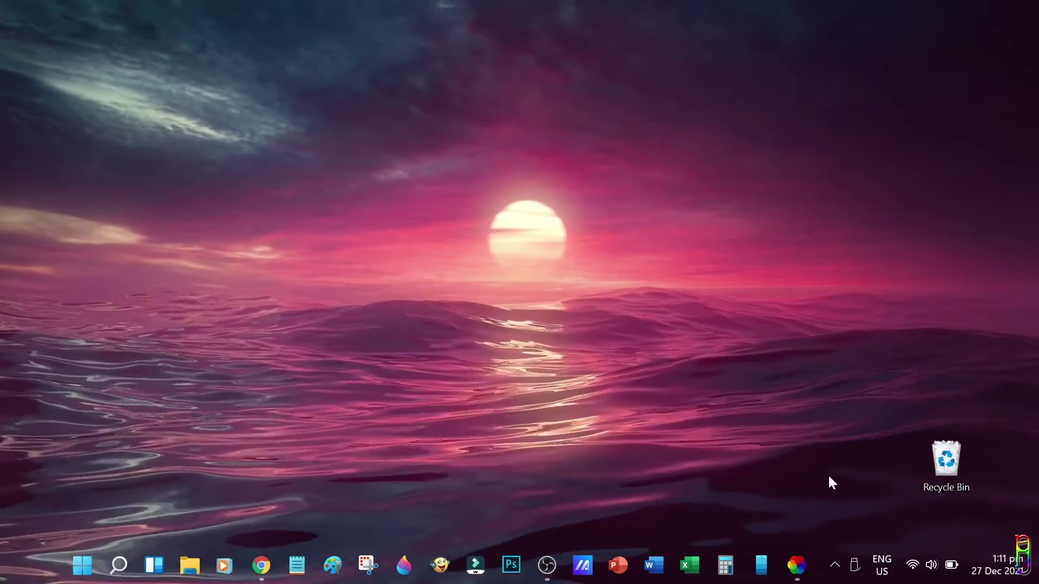
Step: Max Eternal Light's saturation, raise its animation speed, then apply Fluids v2
left_click(796, 565)
right_click(190, 119)
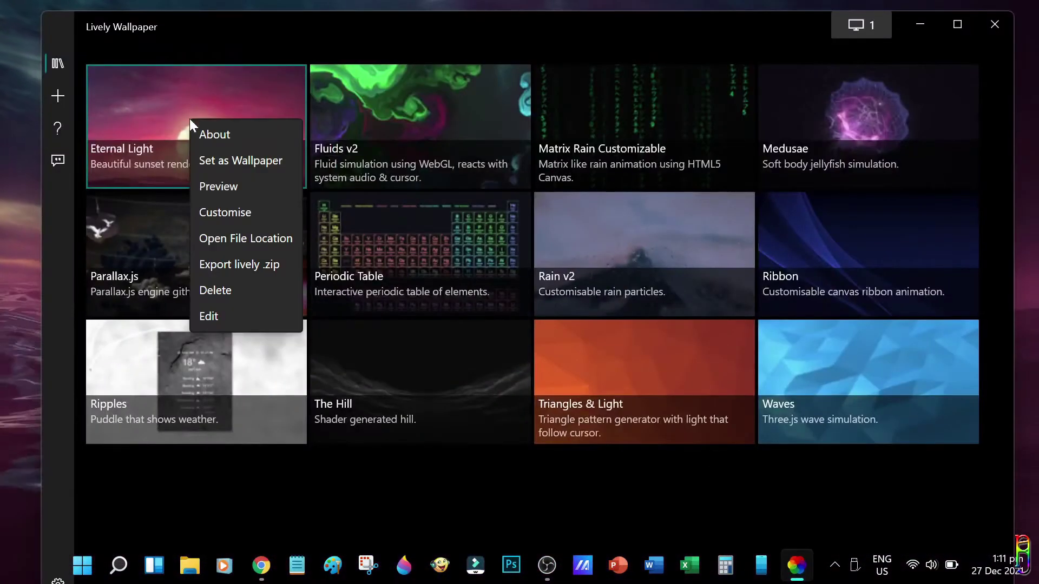
left_click(247, 214)
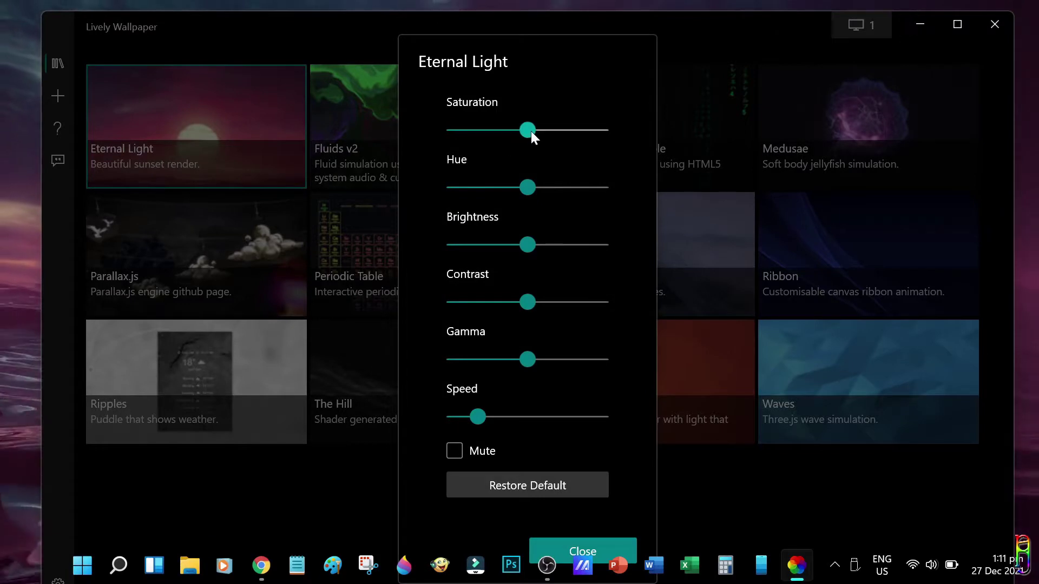
left_click_drag(529, 131, 618, 136)
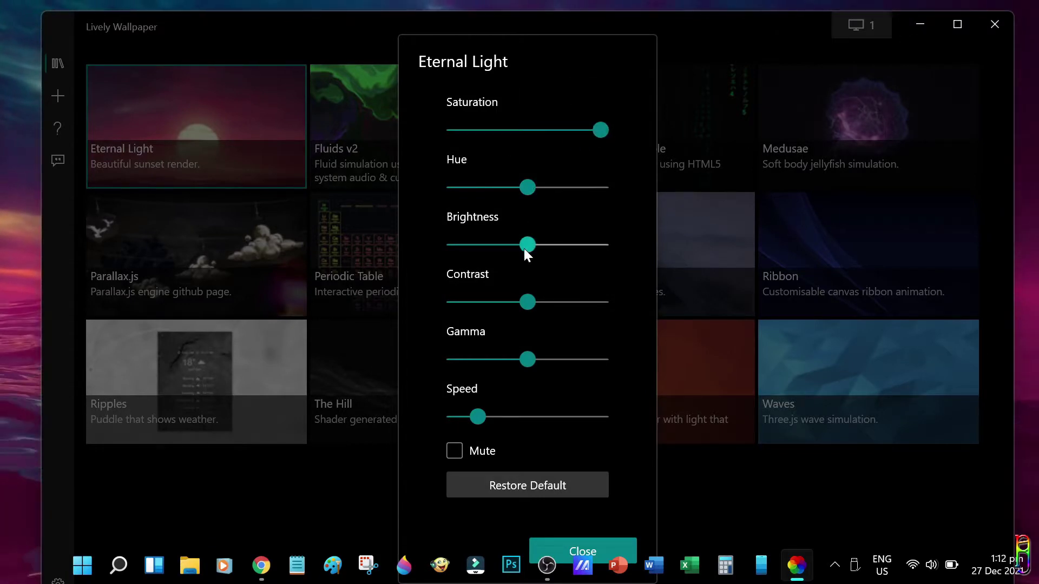
left_click_drag(478, 417, 617, 420)
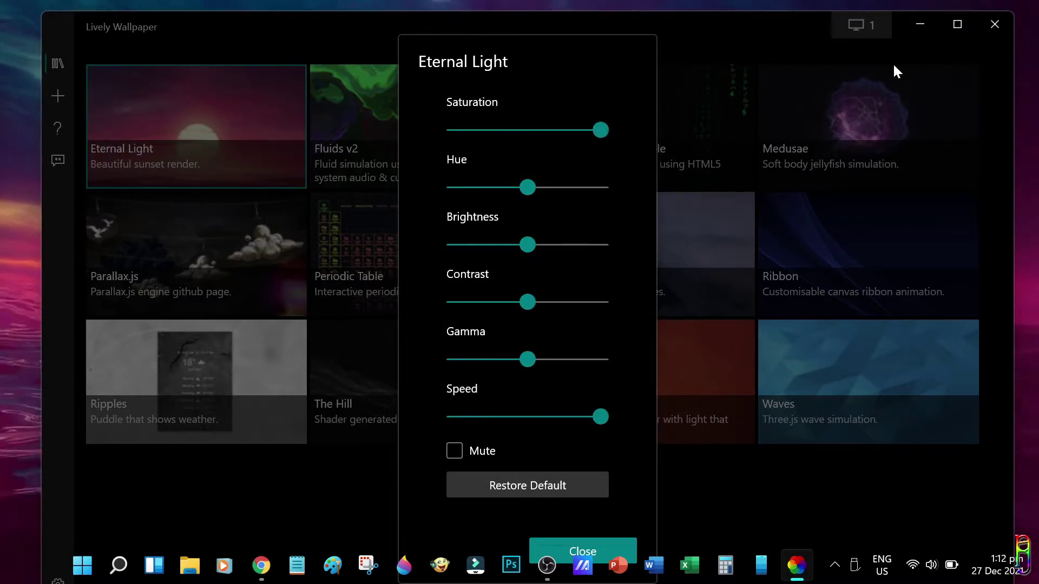
left_click(922, 25)
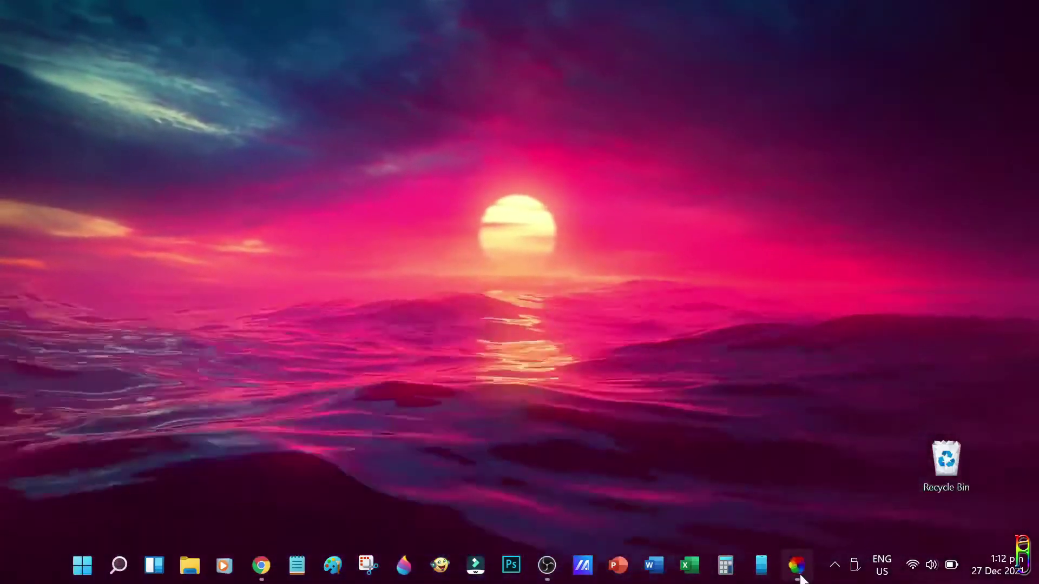
left_click(796, 566)
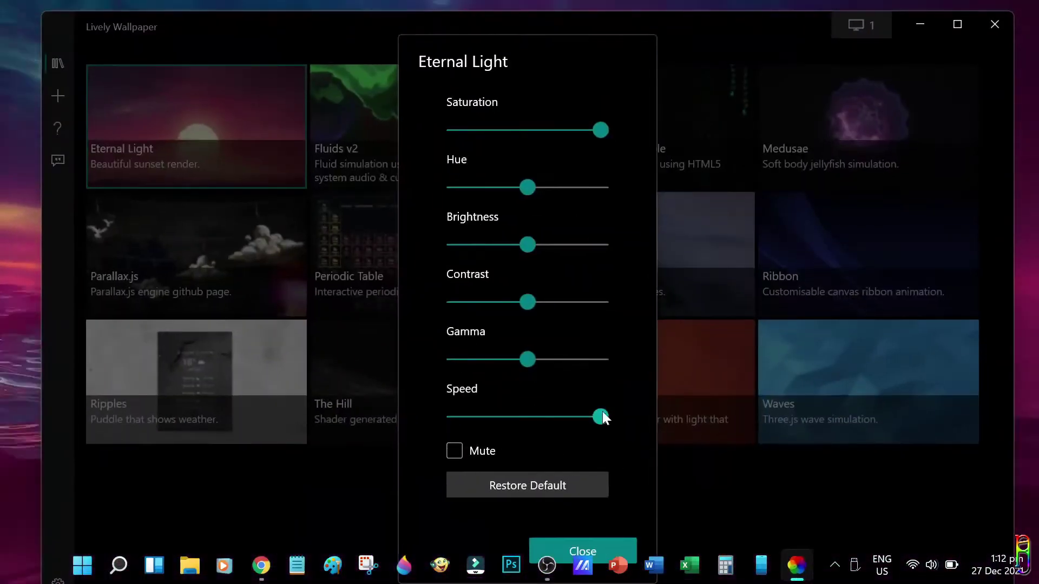
left_click(599, 549)
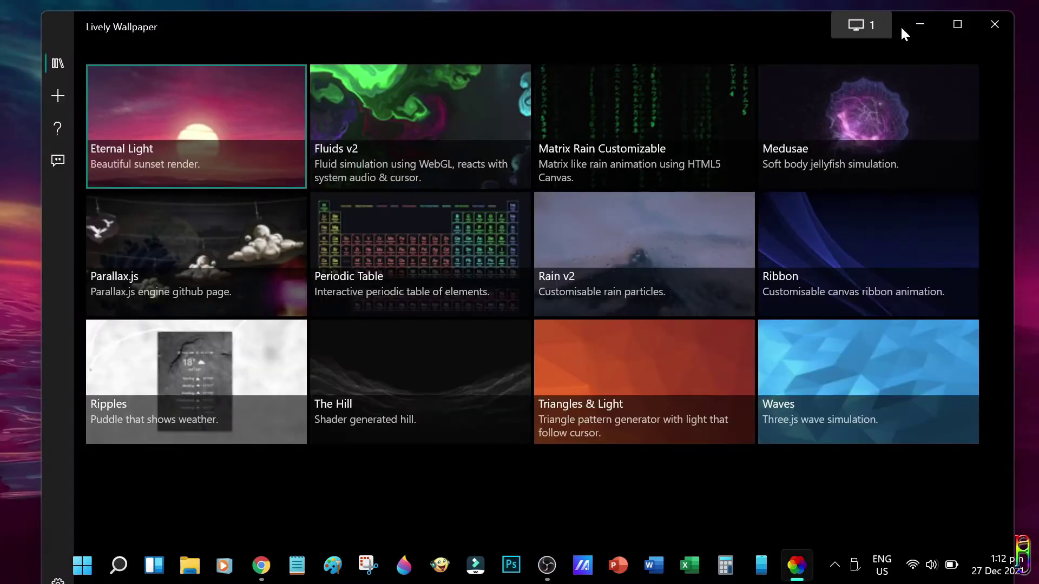
left_click(449, 104)
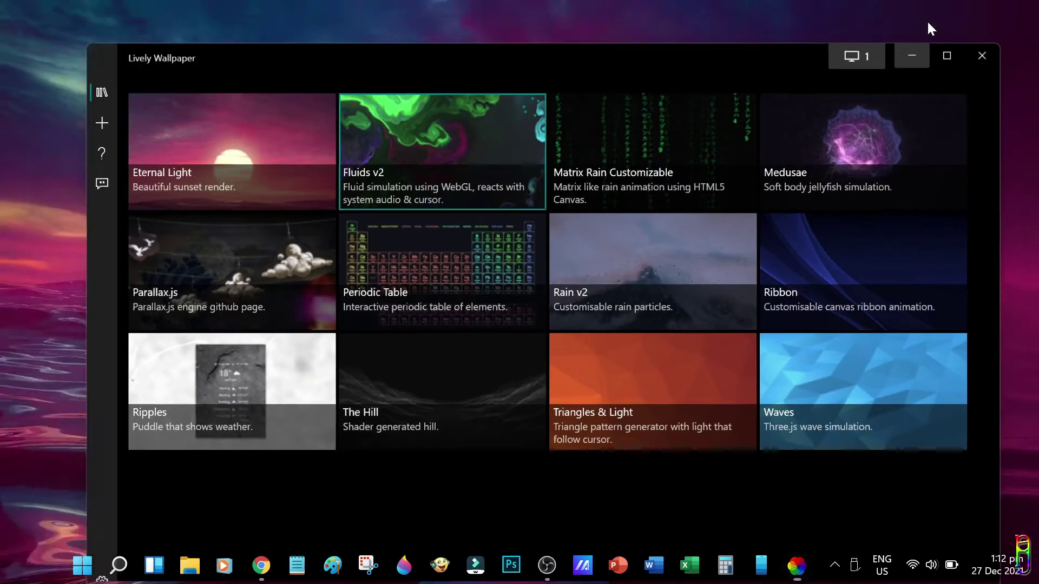
Step: View the running Fluids v2 wallpaper and visit its customisation settings
left_click(927, 25)
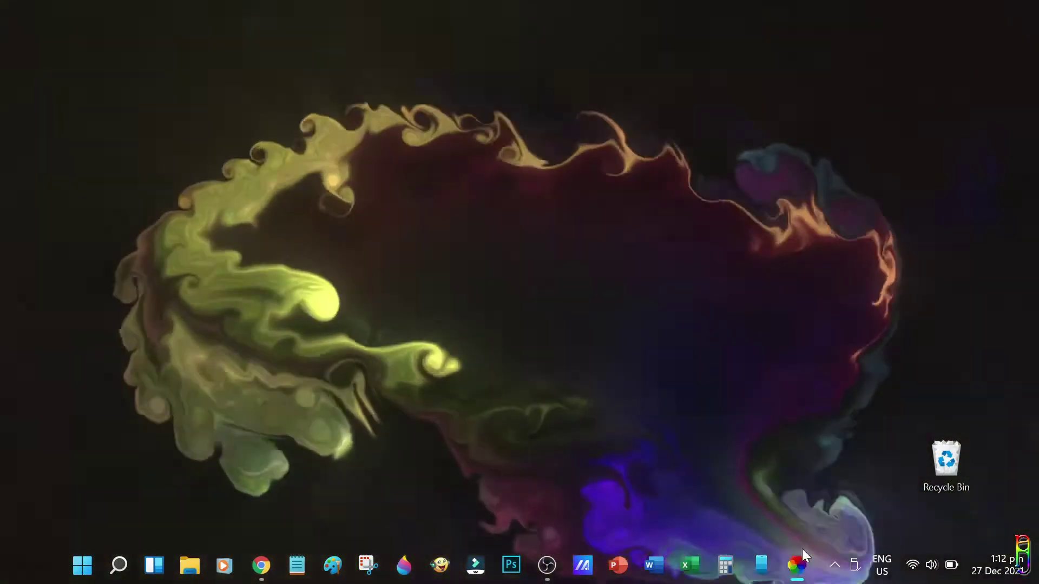
left_click(802, 549)
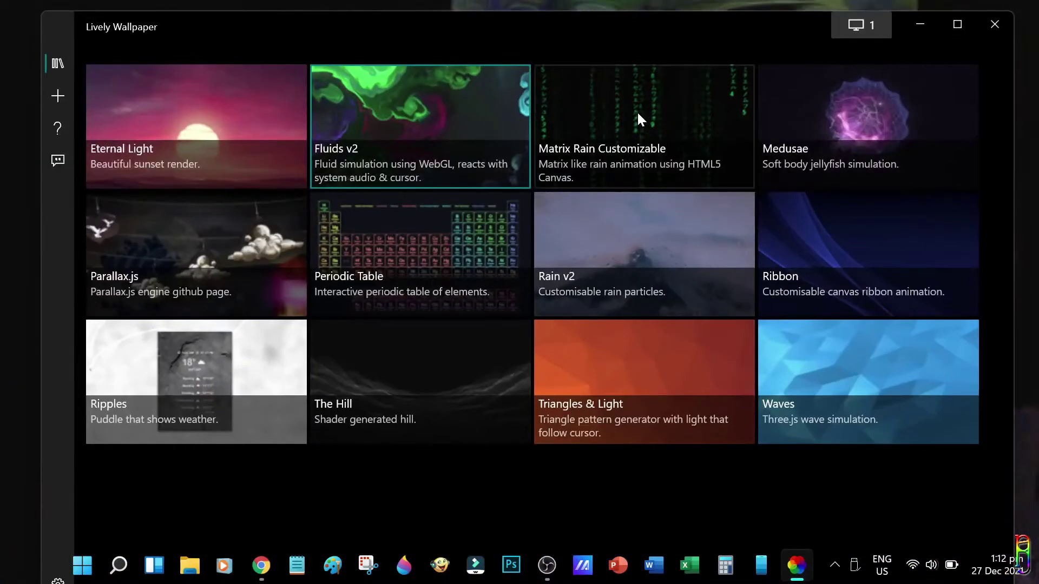
right_click(422, 107)
left_click(459, 201)
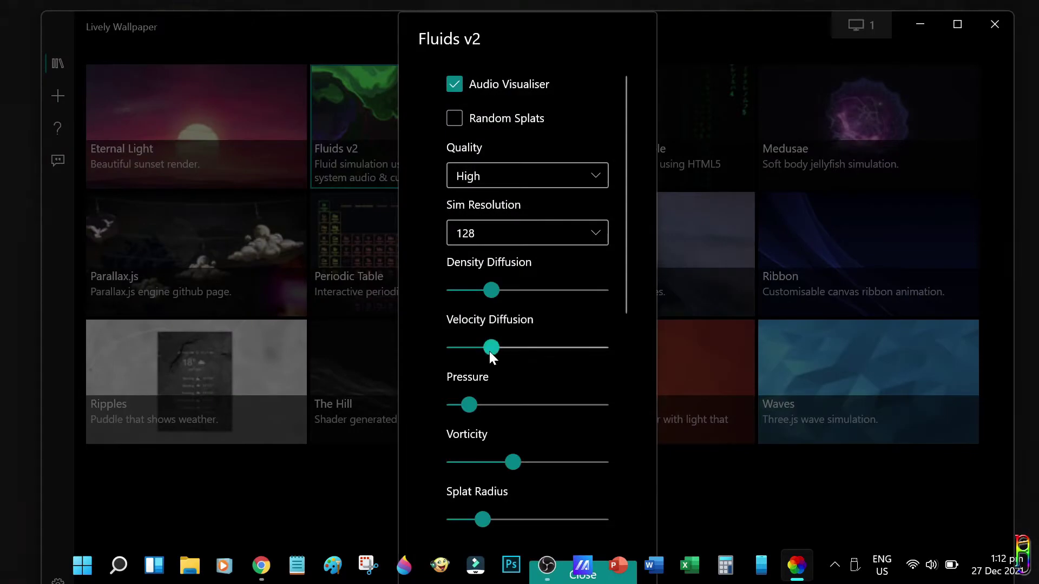
scroll(490, 348, "up", 5)
scroll(503, 405, "up", 5)
left_click(920, 20)
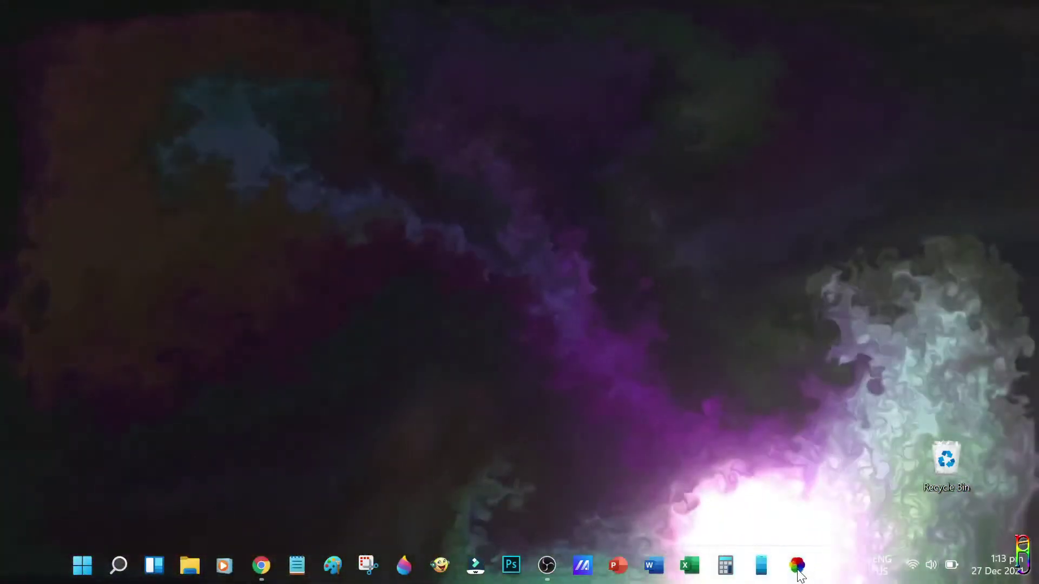
Step: Set the mountain photo as Rain v2's background image and close the settings
left_click(798, 566)
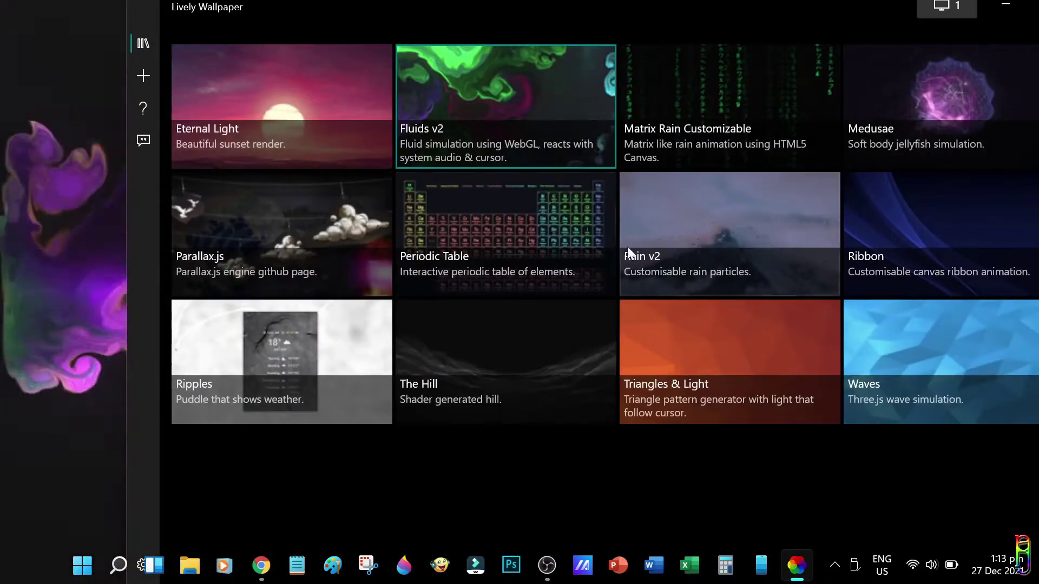
right_click(727, 254)
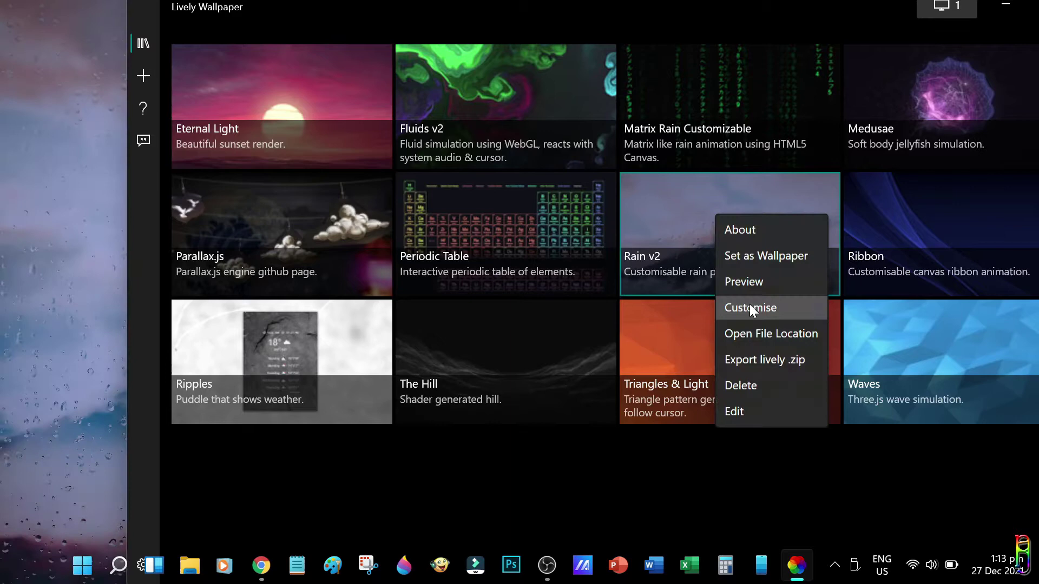
left_click(745, 306)
left_click(678, 448)
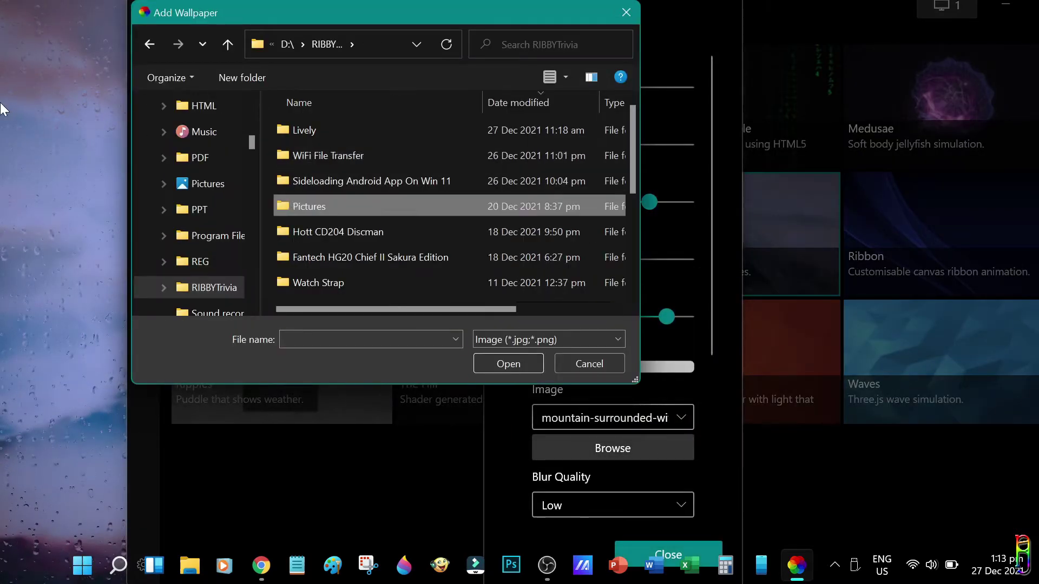
double_click(312, 204)
left_click(316, 244)
left_click(508, 363)
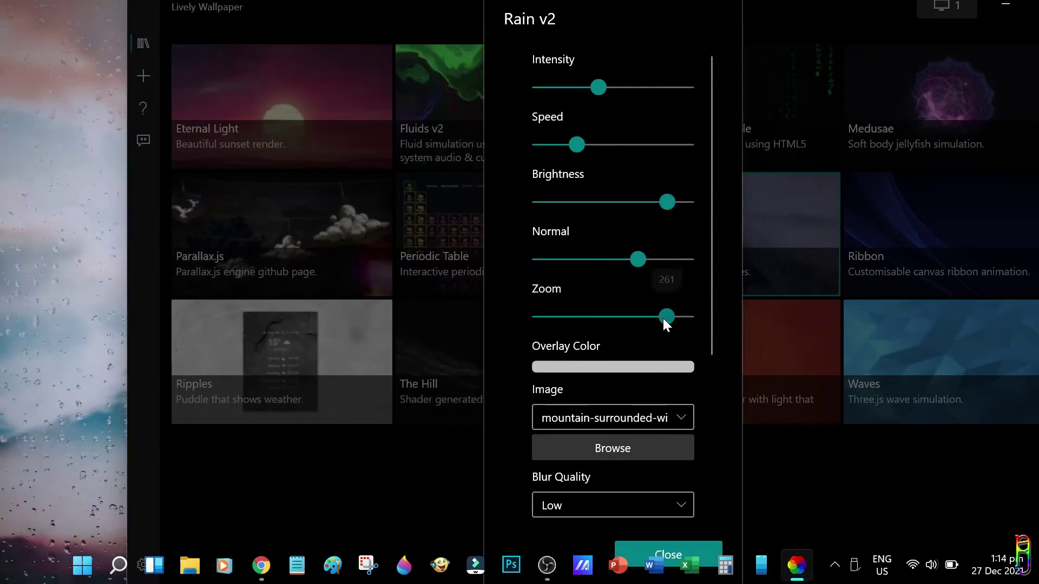
left_click(1027, 5)
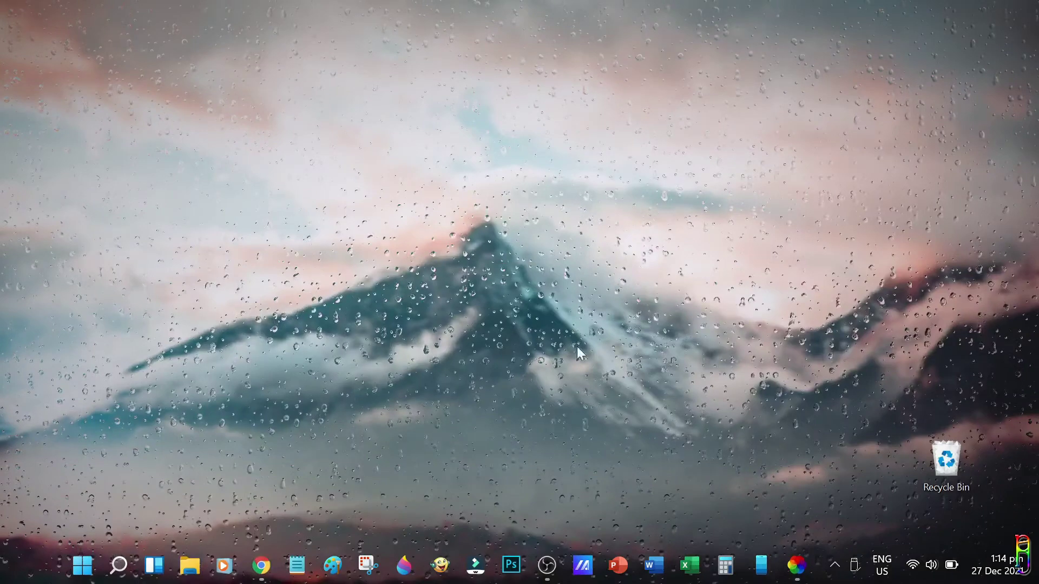
Step: Apply the Periodic Table wallpaper and show iron's (Fe) detail card on the desktop
left_click_drag(274, 47, 891, 436)
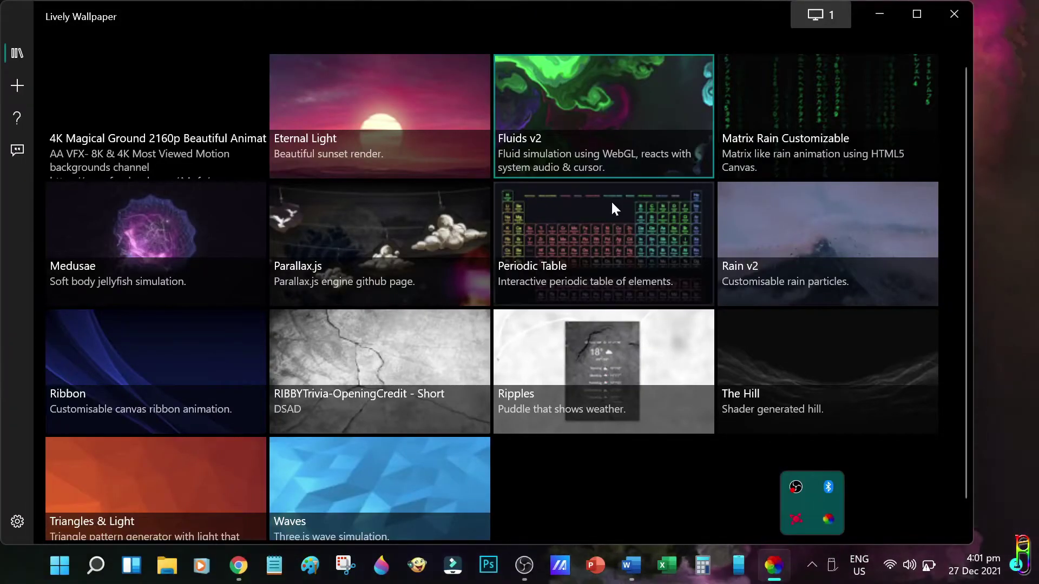
left_click(582, 241)
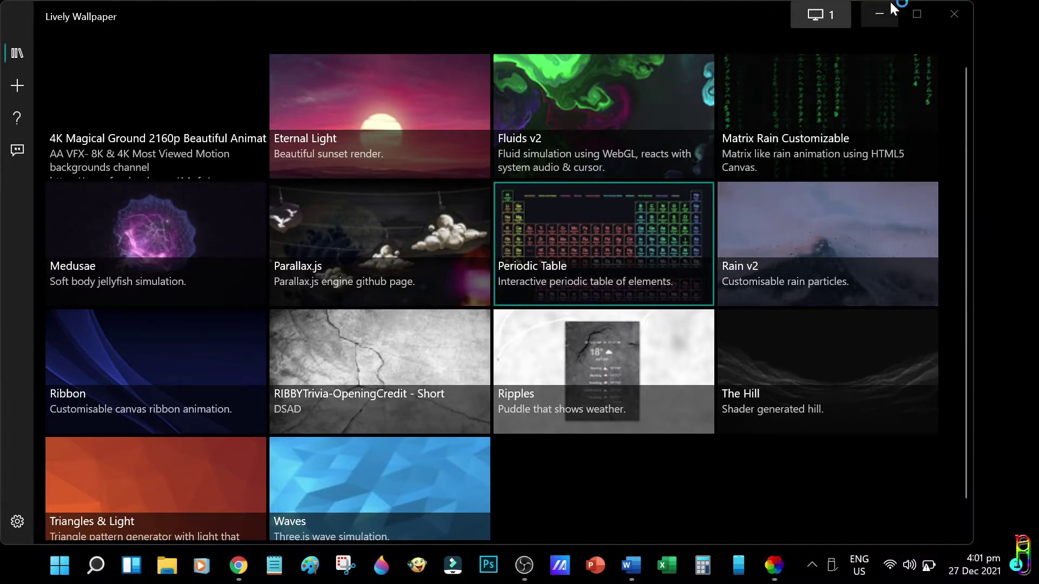
left_click(878, 18)
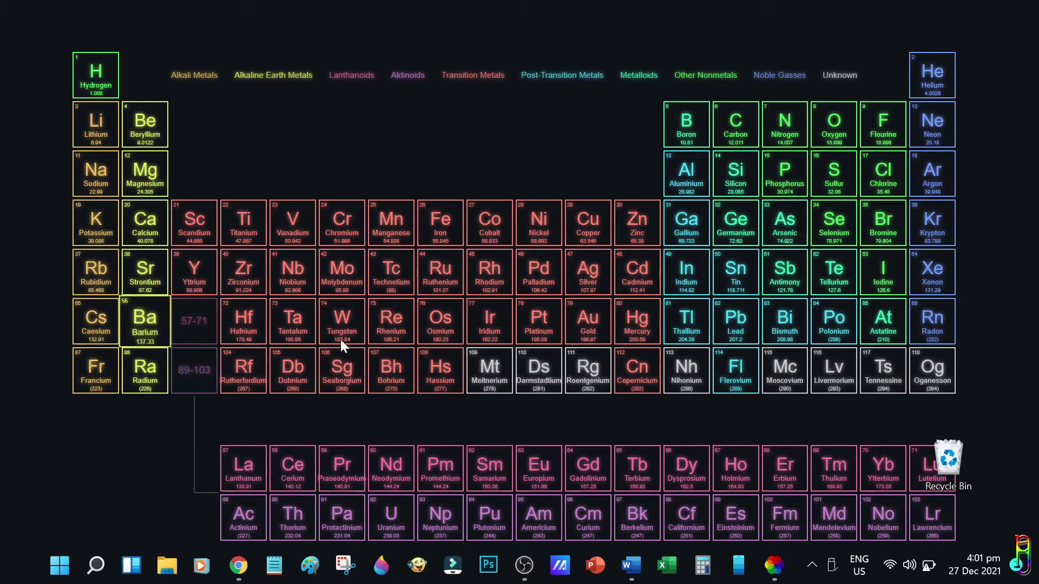
left_click(435, 216)
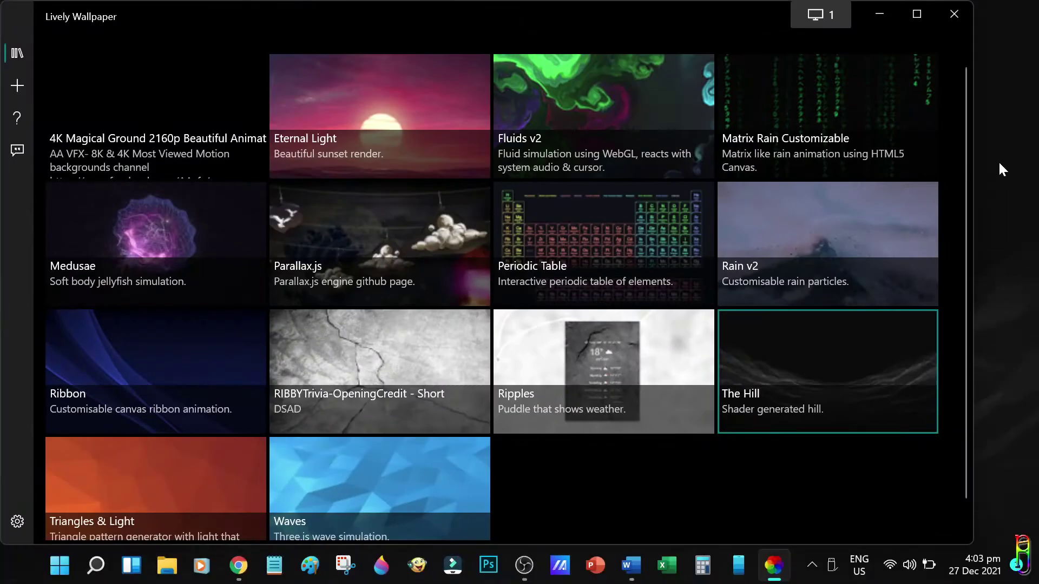
Step: Change The Hill's opacity in its customisation settings and view the result
left_click(880, 13)
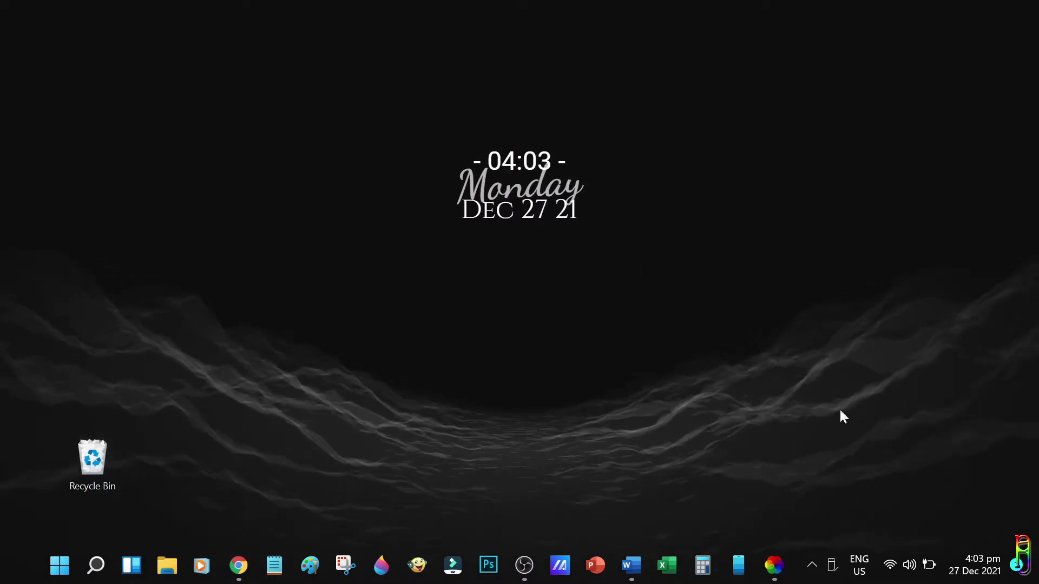
left_click(774, 566)
right_click(803, 338)
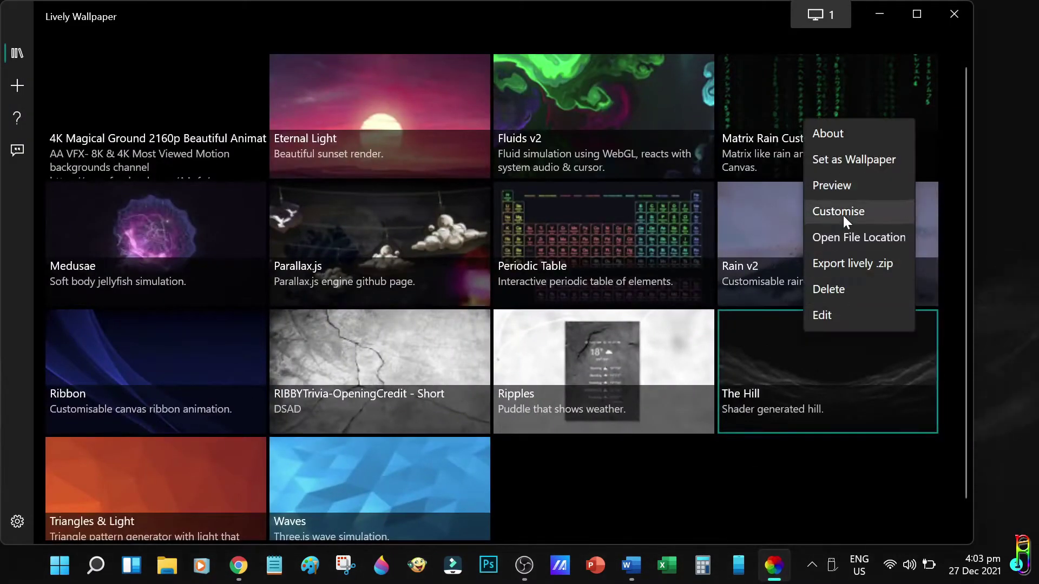
left_click(843, 214)
mouse_move(422, 120)
left_mouse_down()
mouse_move(585, 127)
mouse_move(486, 125)
left_mouse_up()
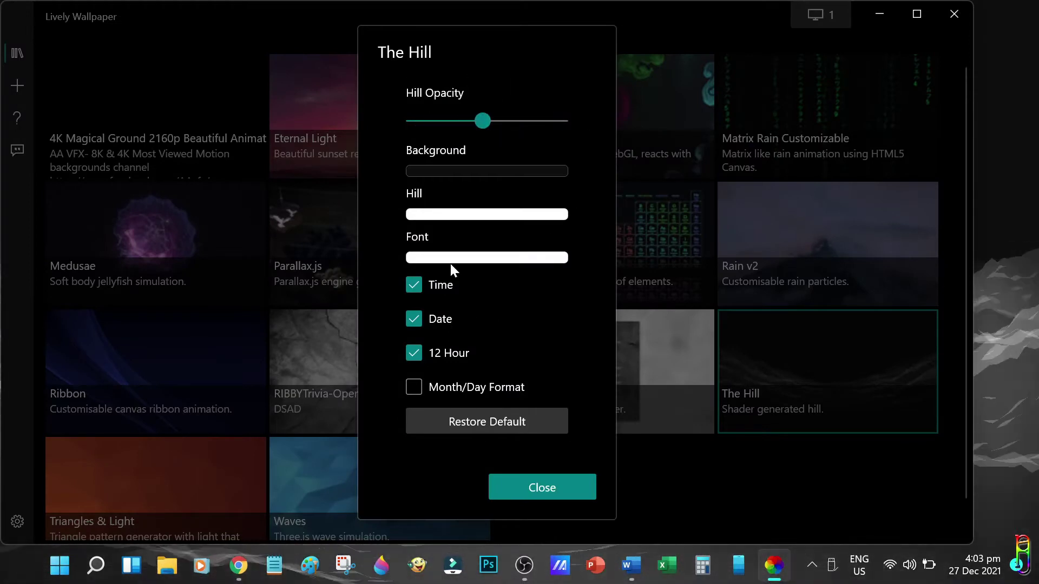
left_click(549, 492)
left_click(879, 14)
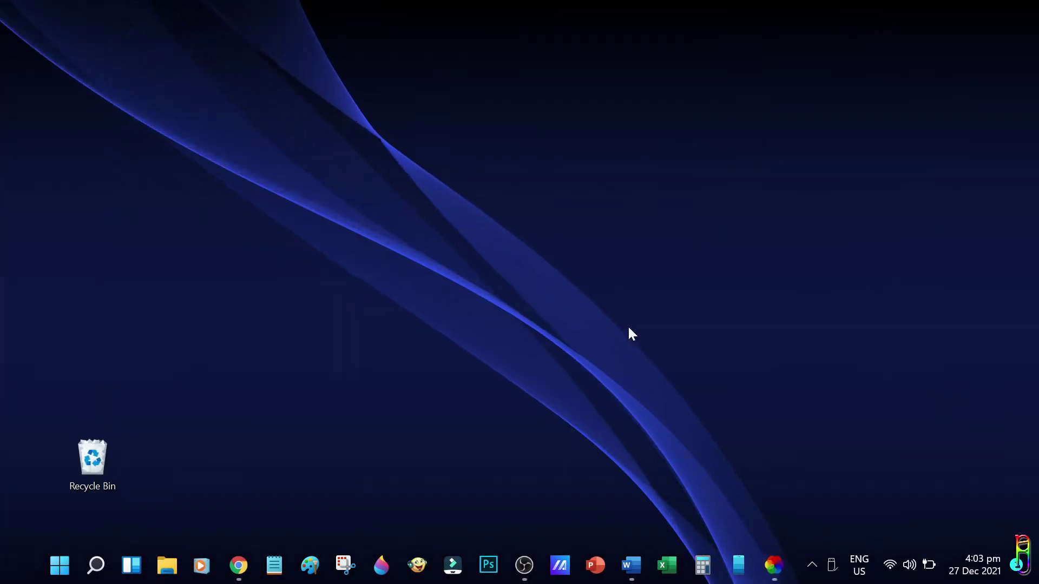
Step: Apply Triangles & Light, move the Recycle Bin to the right edge, then view Waves
left_click_drag(622, 258, 364, 264)
left_click_drag(202, 165, 557, 262)
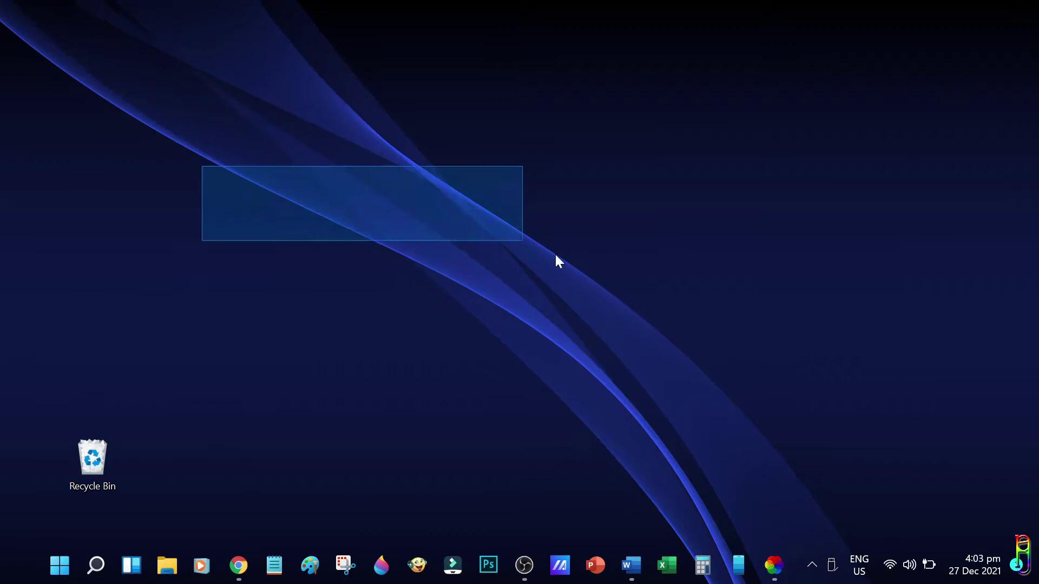
left_click(775, 567)
left_click(165, 455)
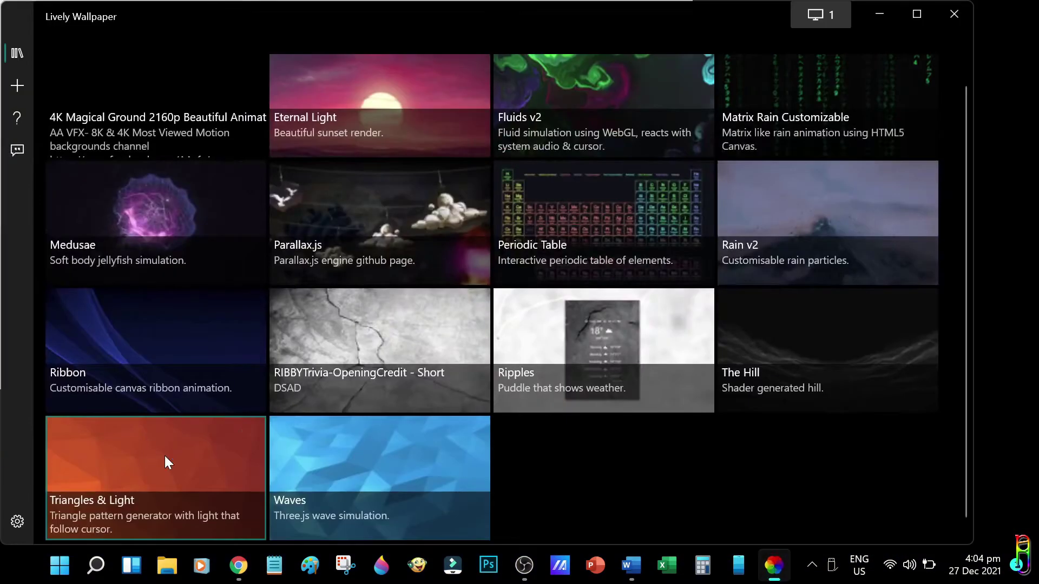
left_click(880, 13)
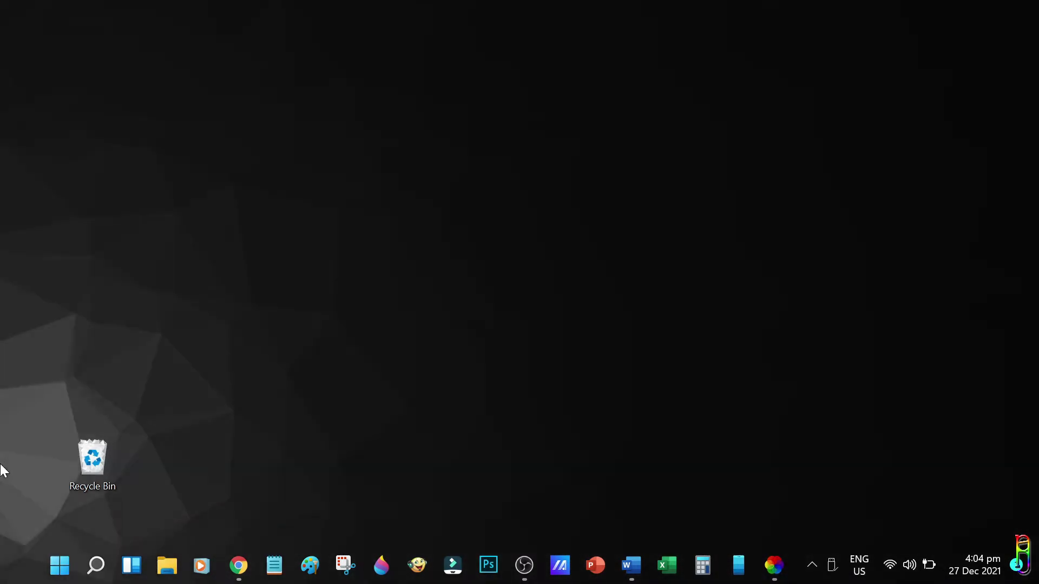
mouse_move(93, 459)
left_mouse_down()
mouse_move(1034, 476)
mouse_move(946, 460)
left_mouse_up()
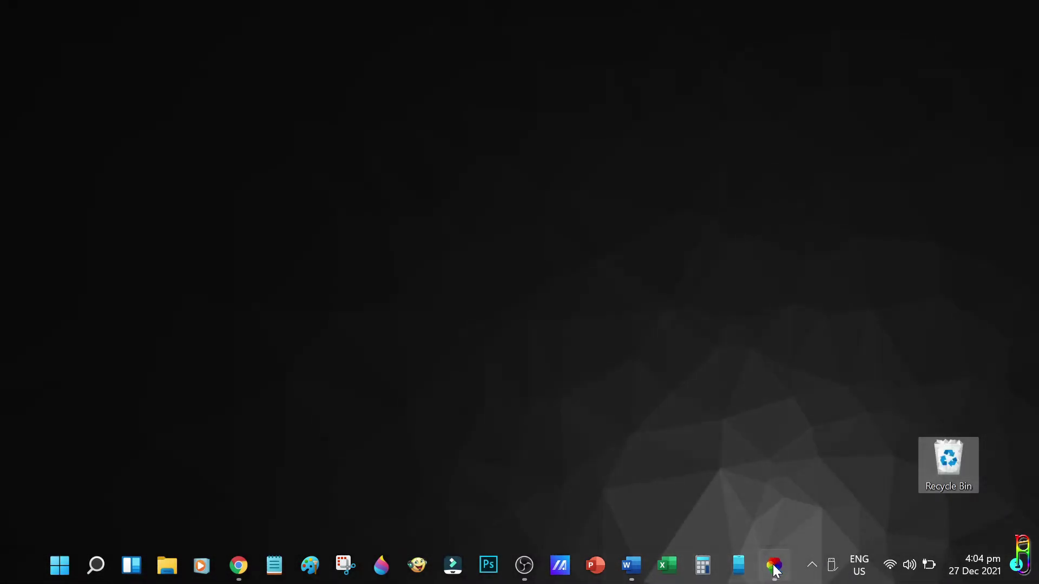
left_click(775, 567)
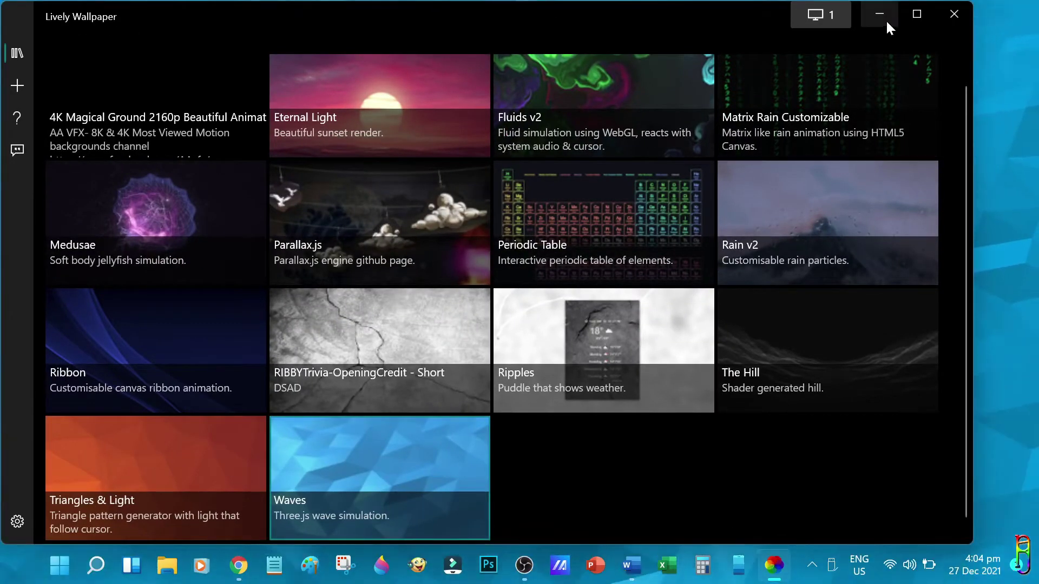
left_click(880, 15)
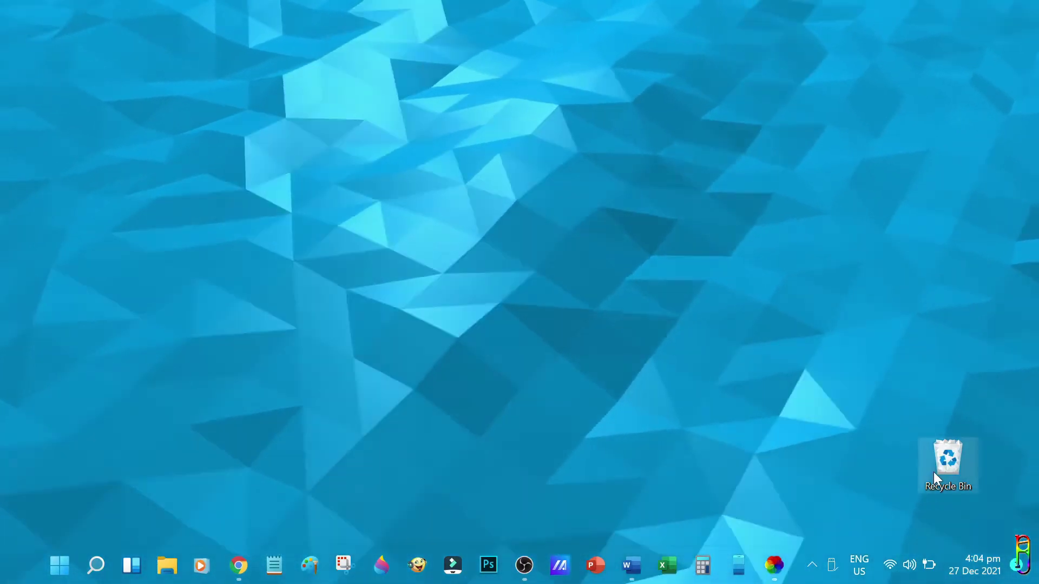
Step: View the Parallax.js wallpaper on the desktop with the library hidden
left_click(774, 565)
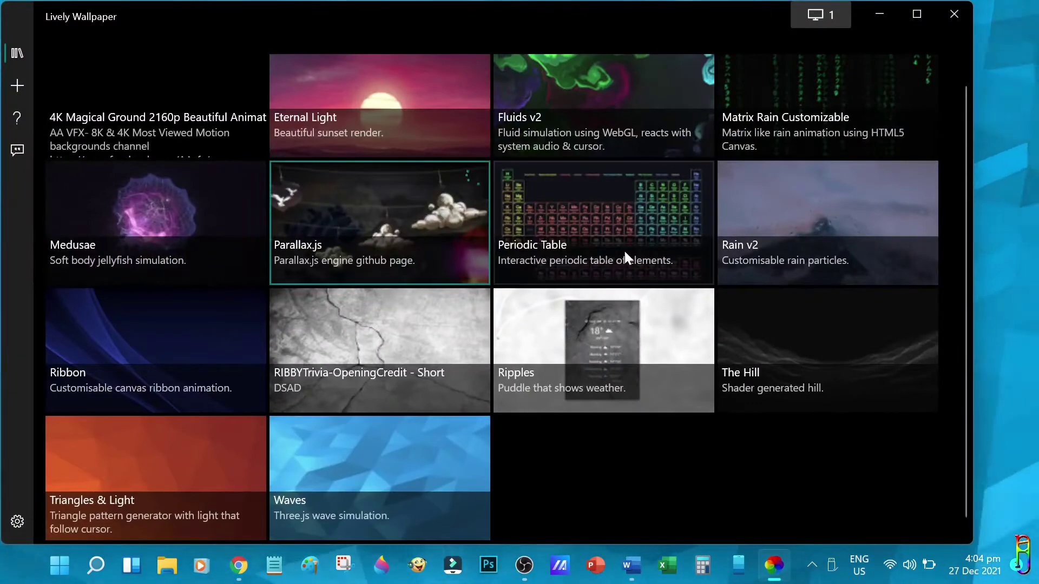
left_click(881, 15)
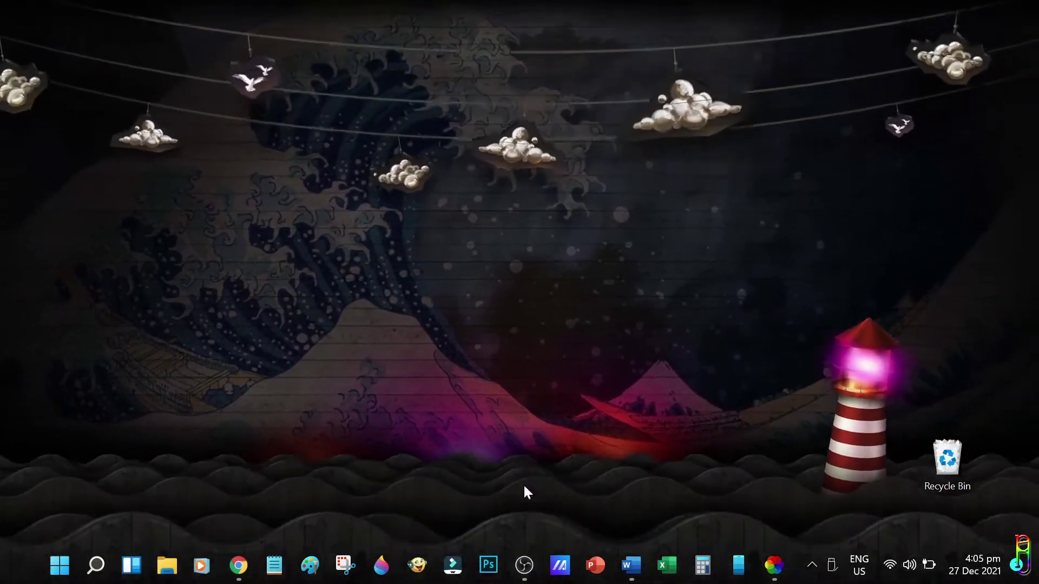
left_click(774, 566)
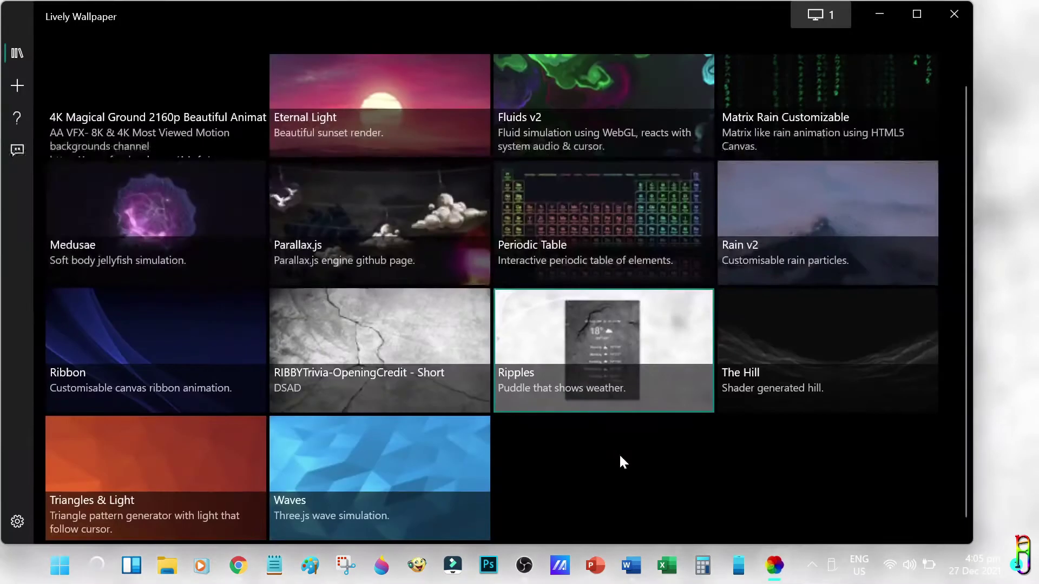
Step: Leave the Ripples settings unchanged, then make Rain v2 active without changing its settings
right_click(591, 349)
left_click(636, 231)
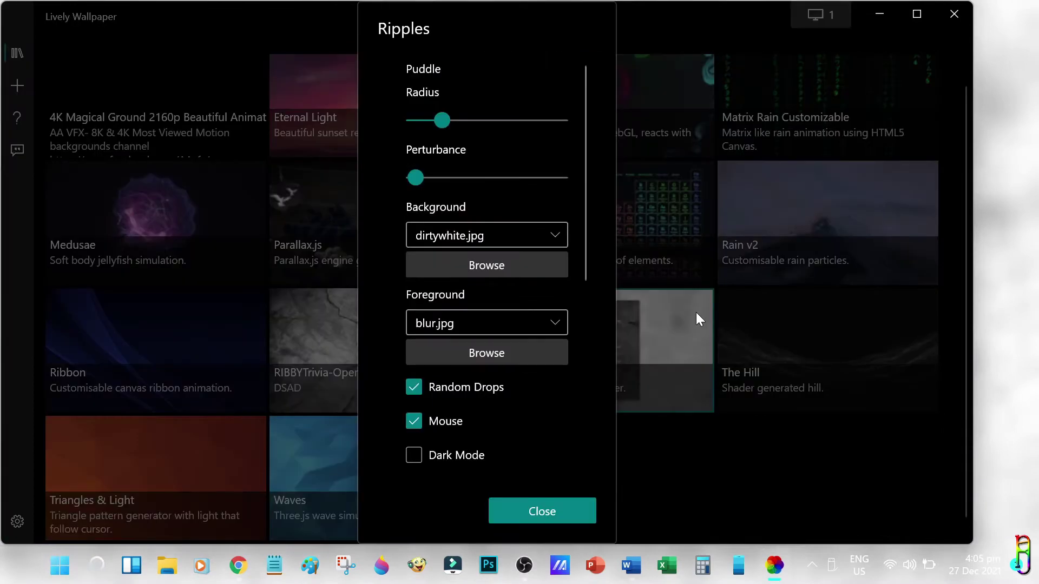
left_click(543, 511)
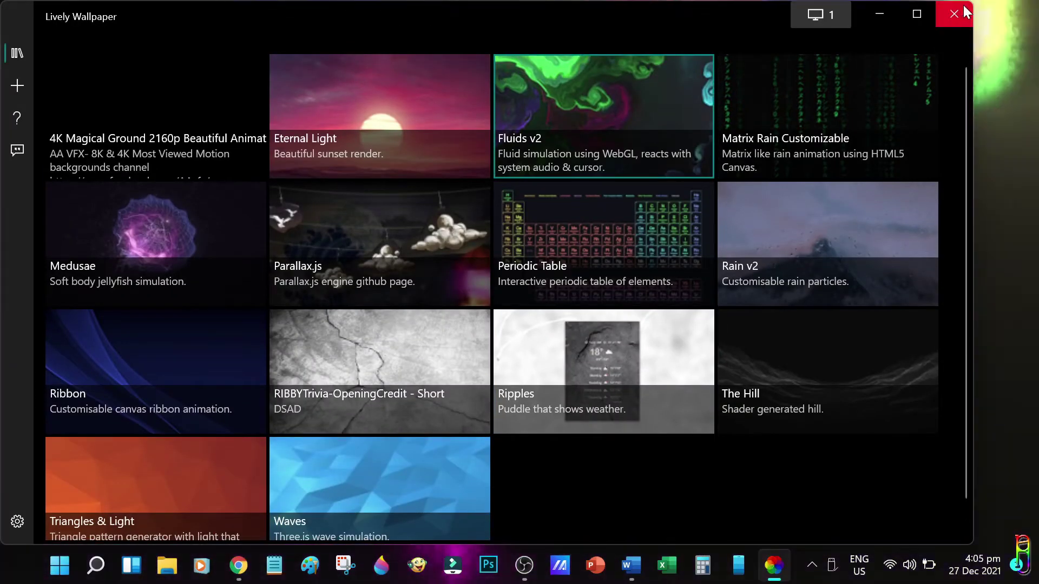
left_click(954, 15)
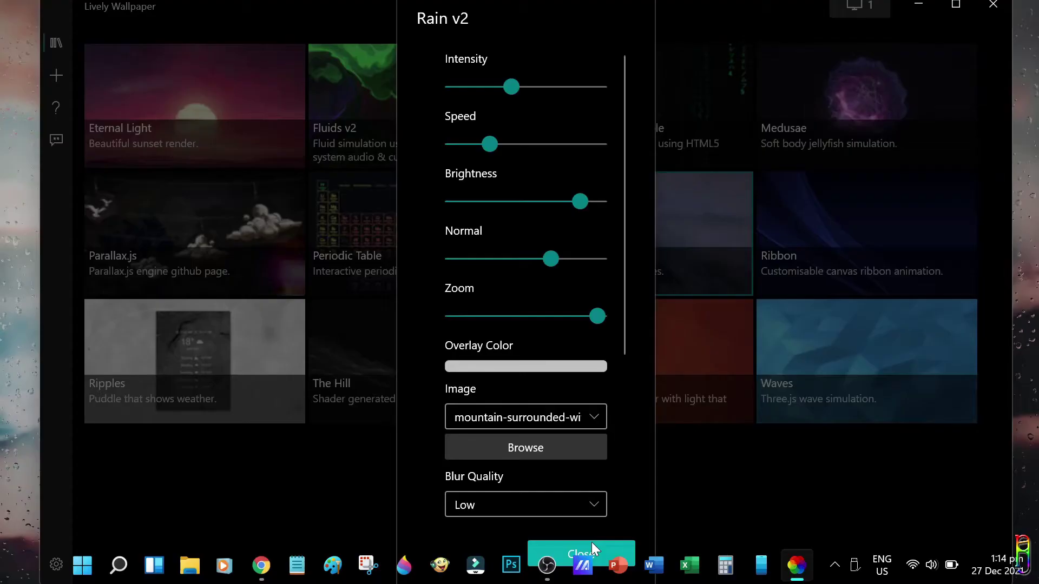
left_click(592, 548)
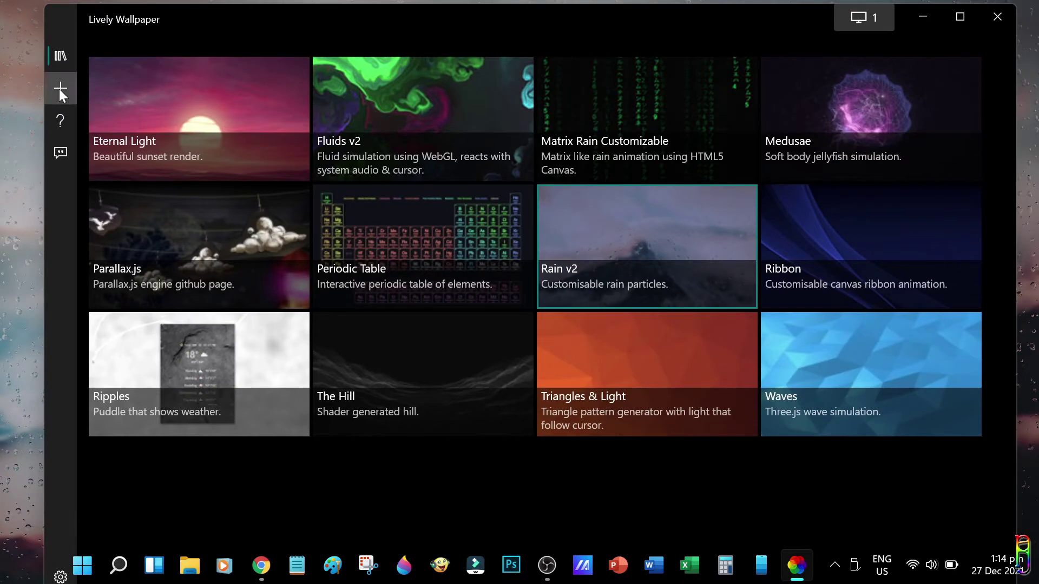
Step: Add the RIBBYTrivia-OpeningCredit - Short video from the OpeningCredit folder with description DSAD
left_click(61, 91)
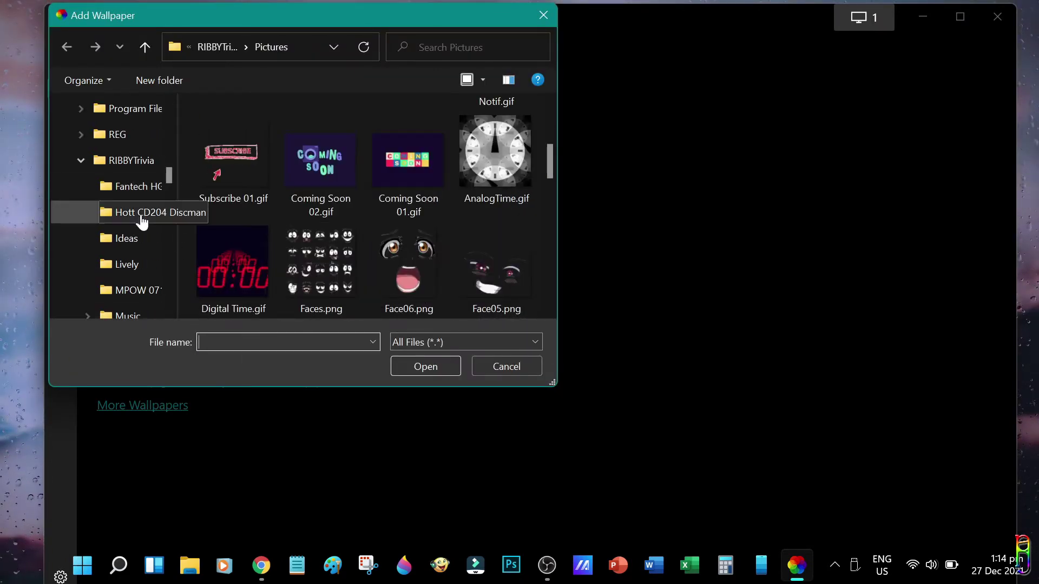
left_click(134, 316)
double_click(314, 268)
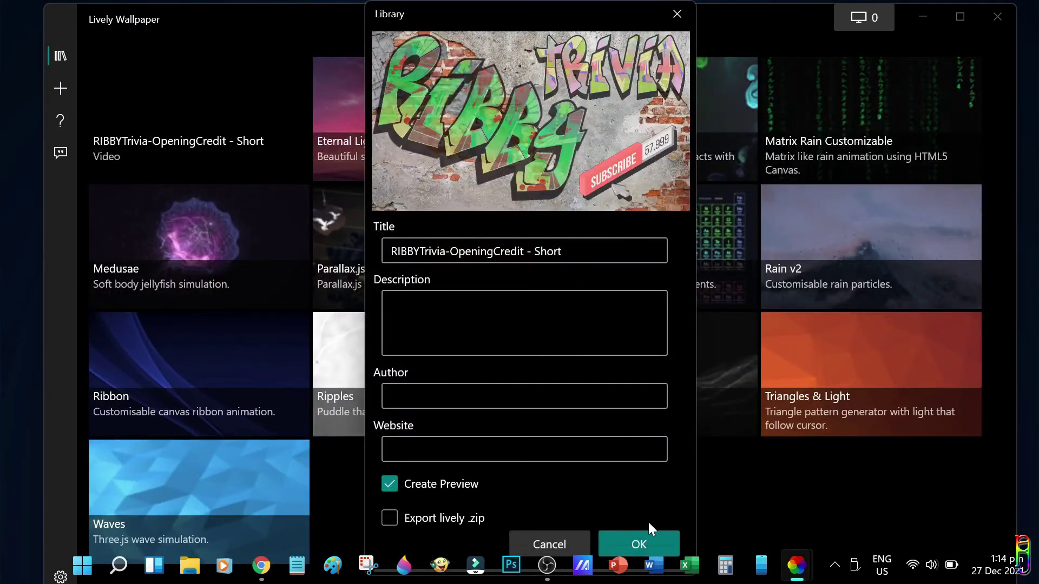
left_click(631, 534)
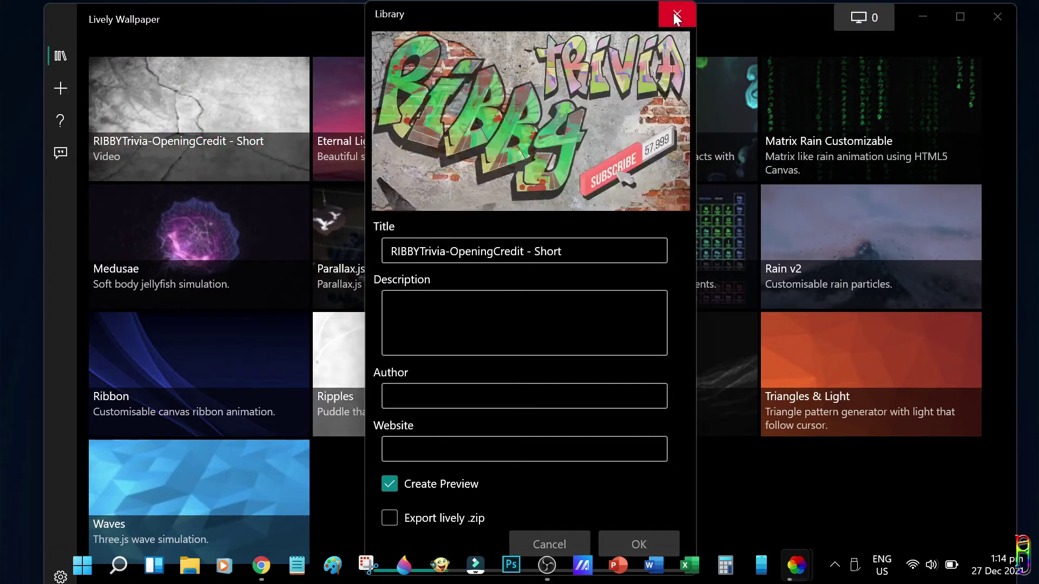
left_click(673, 12)
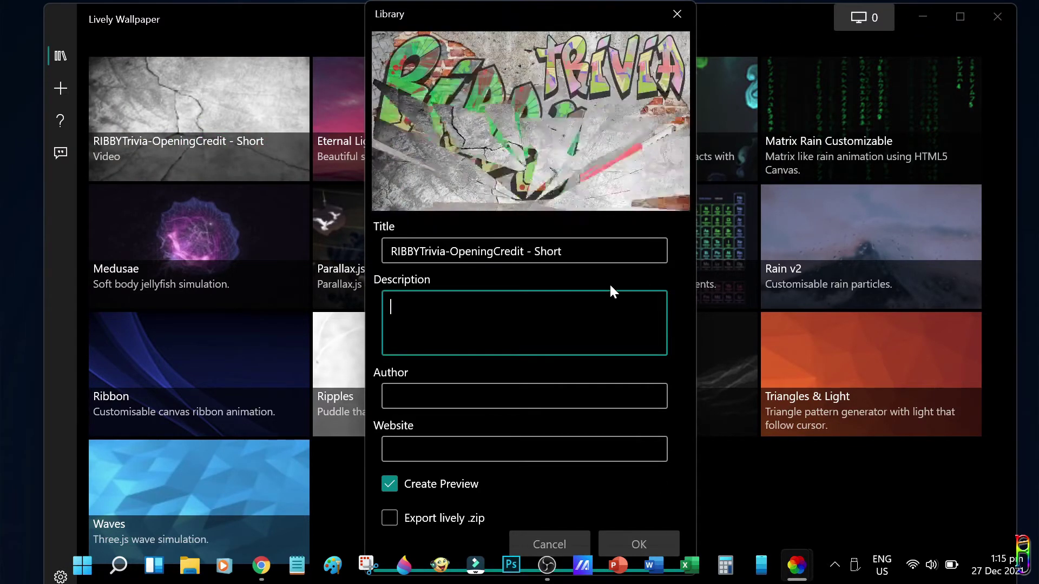
type("DSAD")
key("Return")
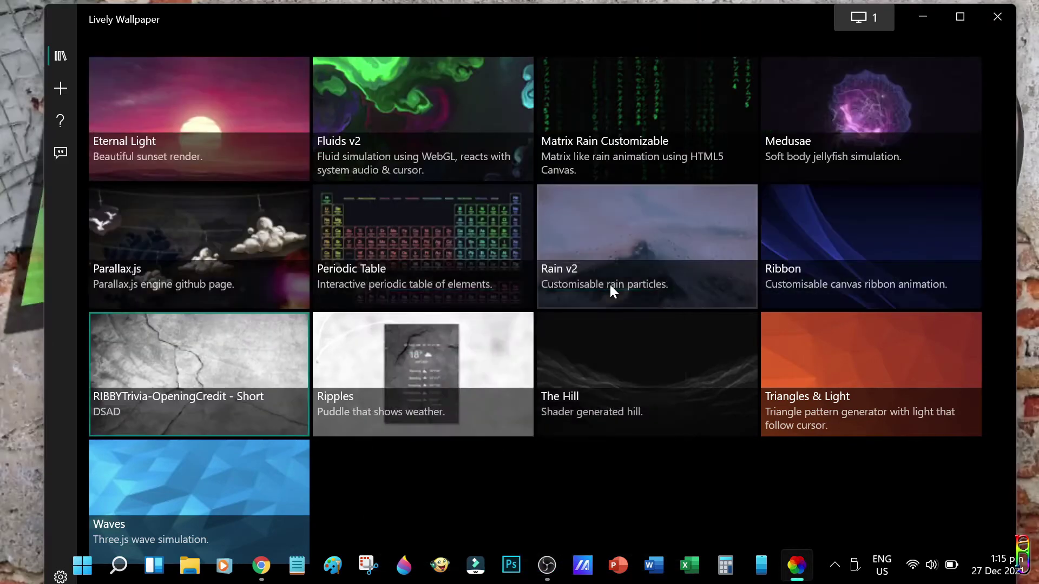
Step: Mute the RIBBYTrivia intro video wallpaper and hide the library to view it
left_click(922, 14)
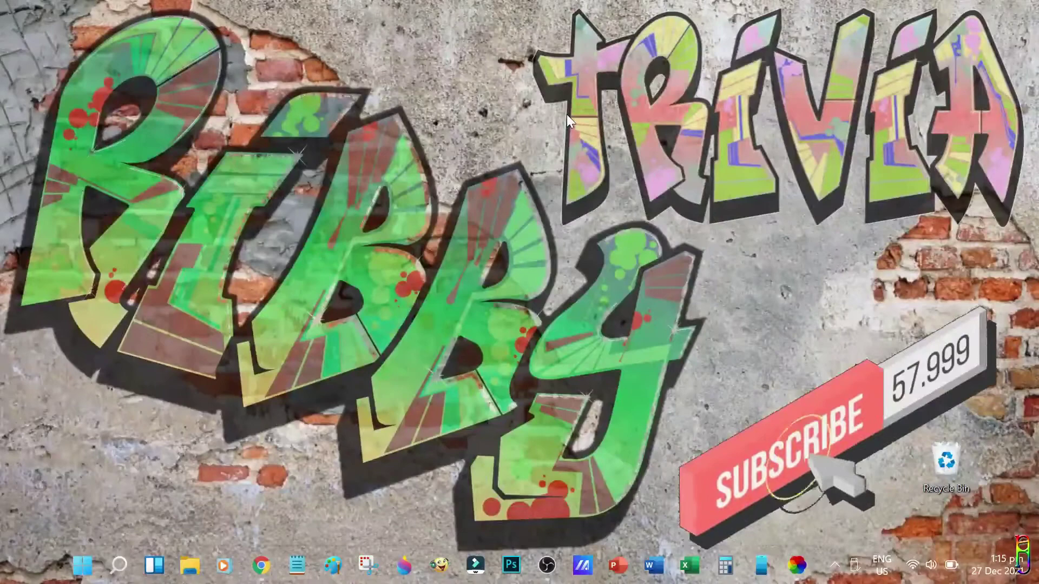
right_click(569, 113)
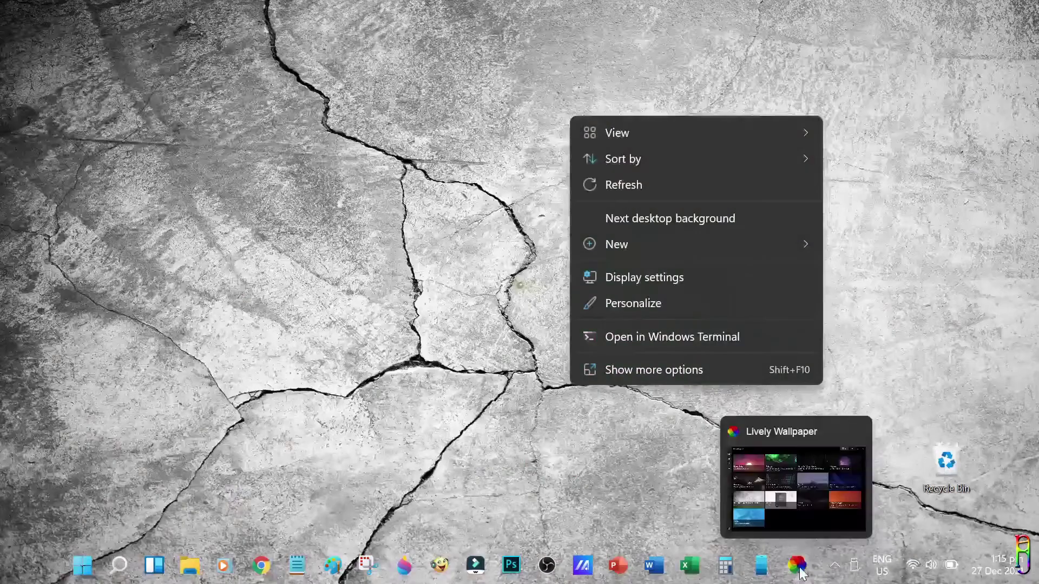
left_click(797, 566)
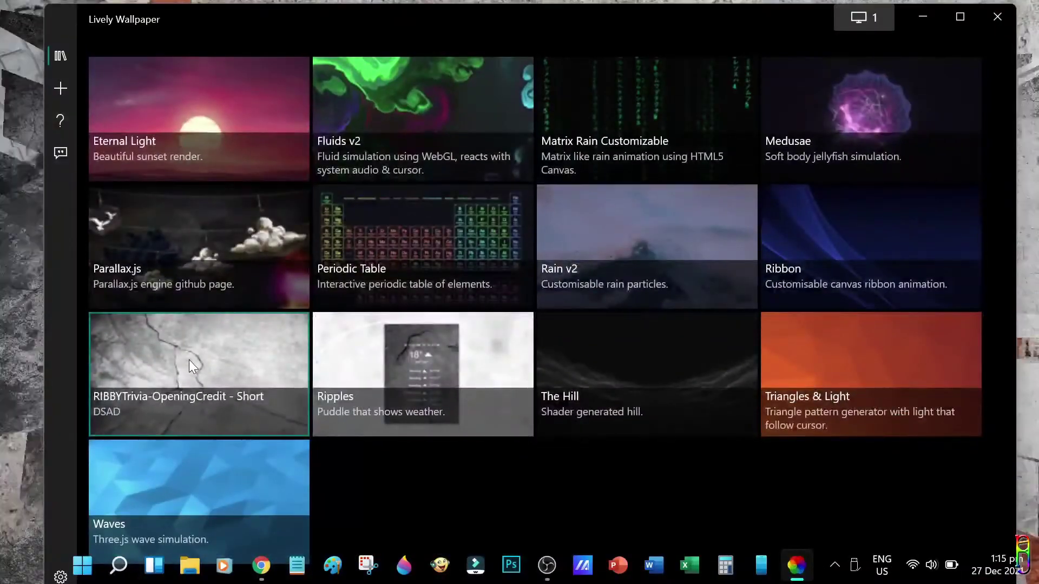
right_click(190, 365)
left_click(244, 237)
left_click(512, 443)
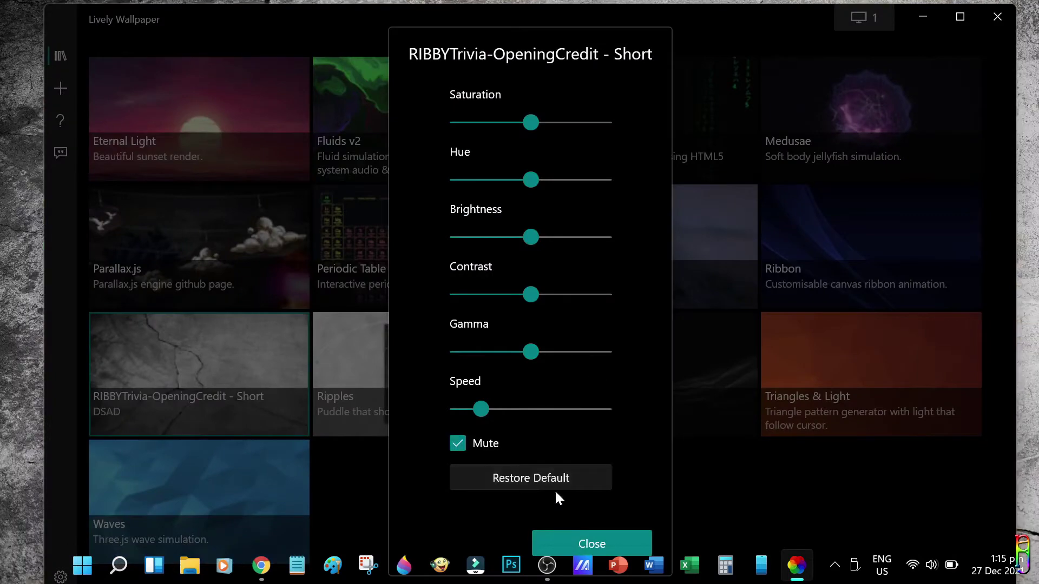
left_click(584, 539)
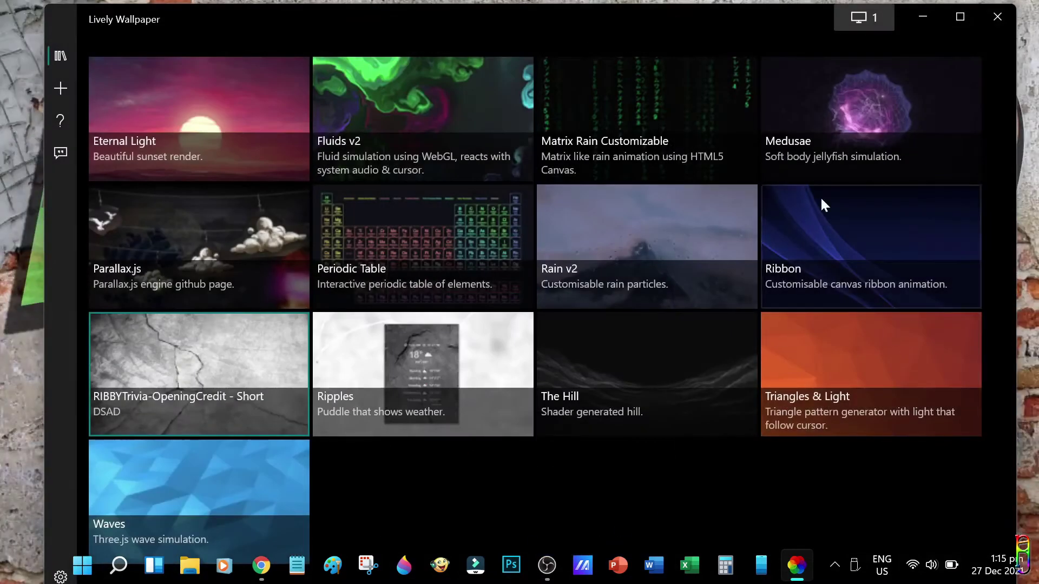
left_click(924, 15)
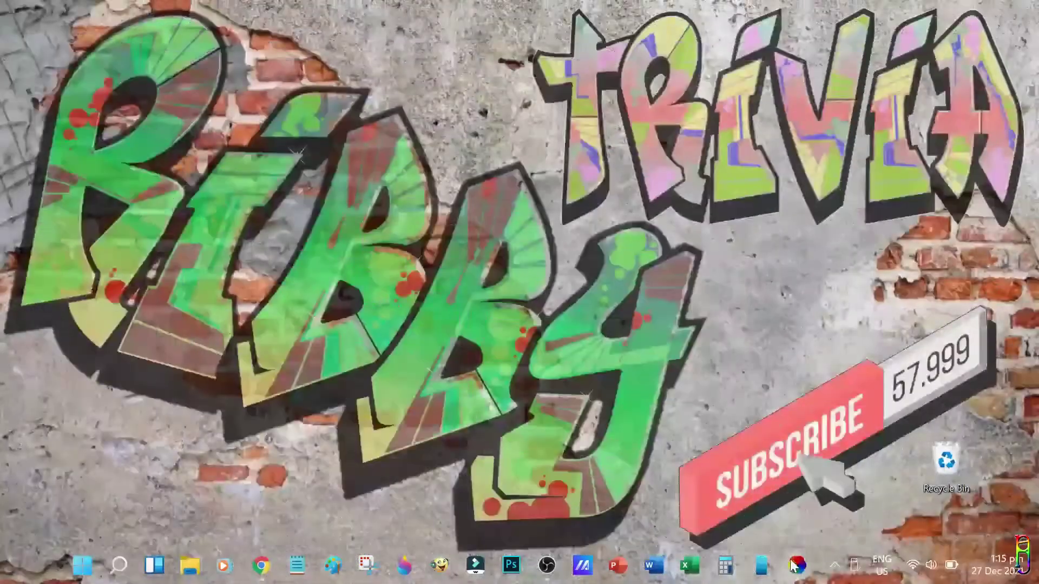
Step: Open Lively's add-wallpaper page and select the existing text in the URL field
left_click(795, 566)
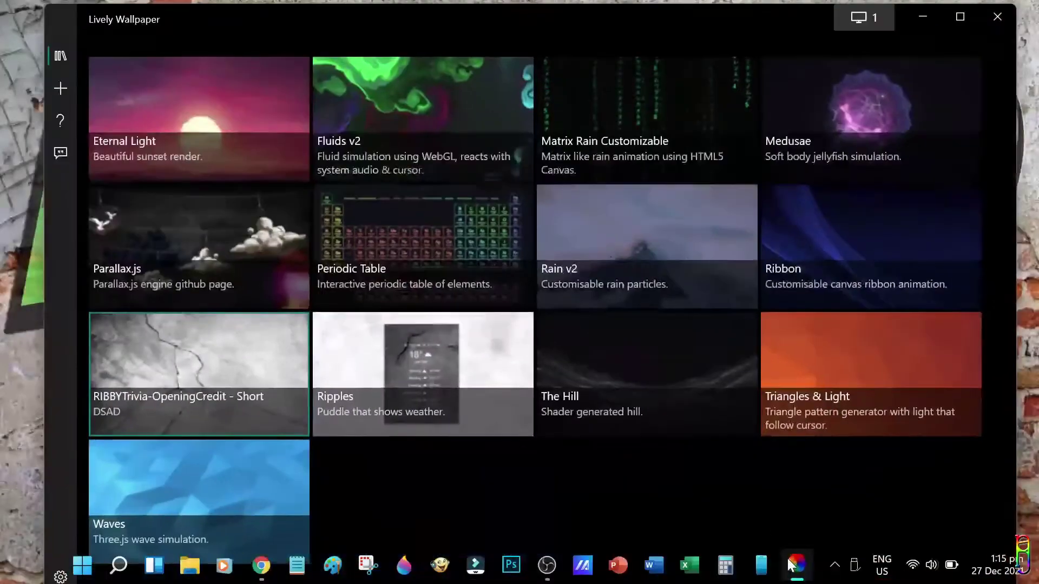
left_click(51, 90)
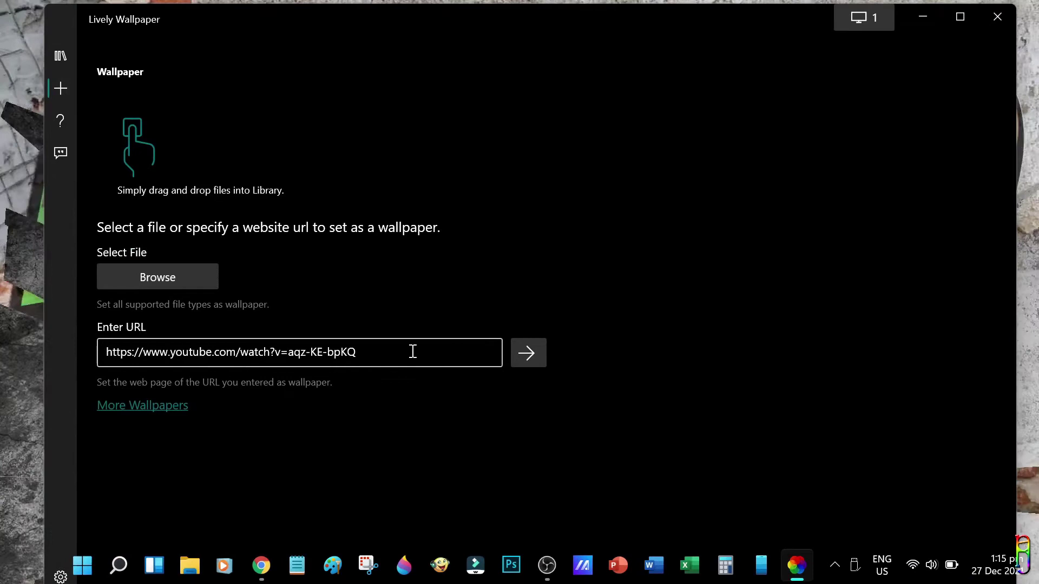
left_click_drag(412, 353, 3, 370)
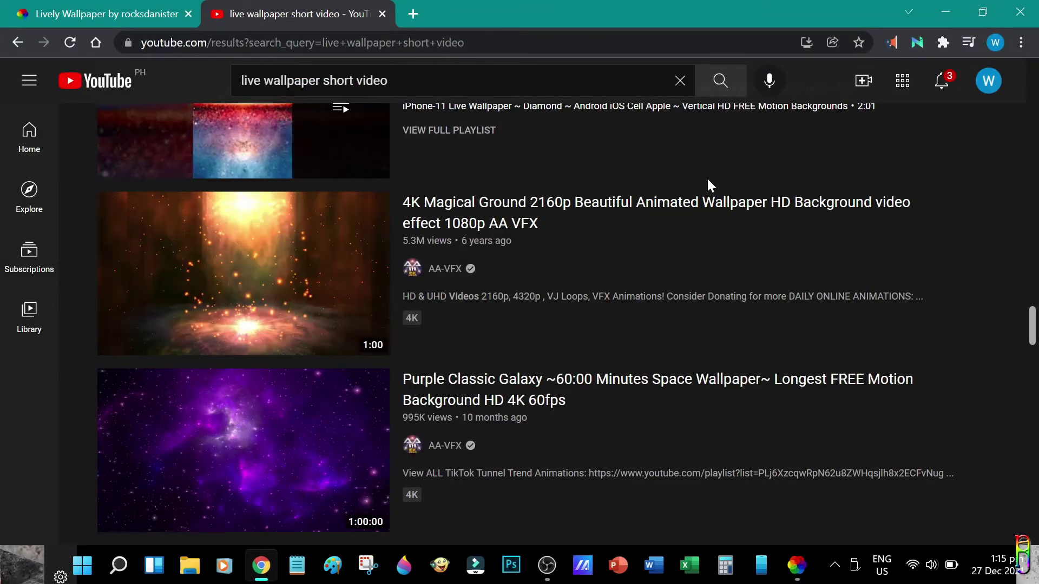
Step: Open the 4K Magical Ground YouTube result in a new Chrome tab
middle_click(304, 261)
left_click(449, 13)
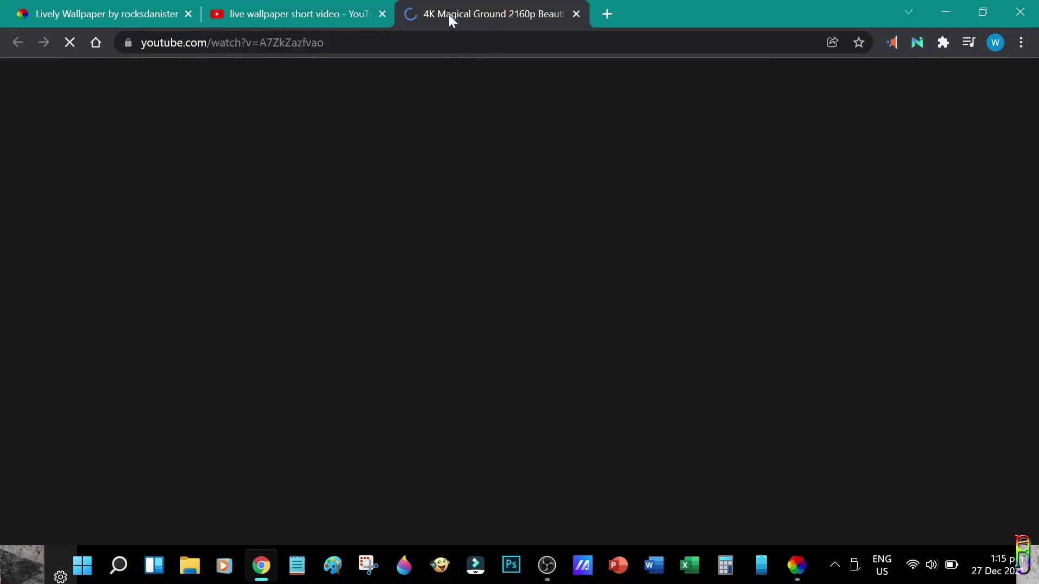
left_click(255, 42)
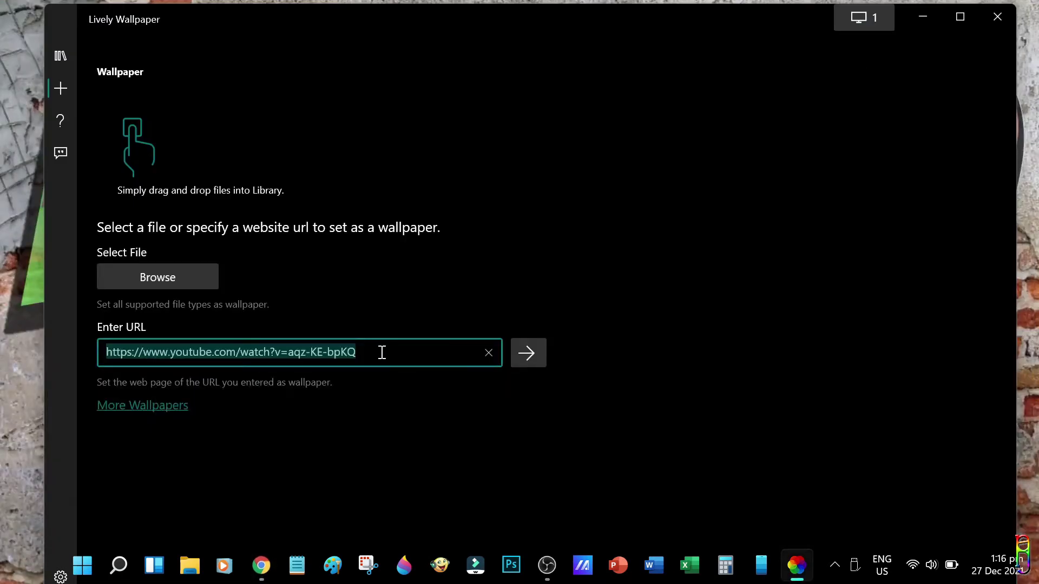
Step: Add the 4K Magical Ground URL, confirm its AA-VFX details, and hide Lively
left_click(526, 353)
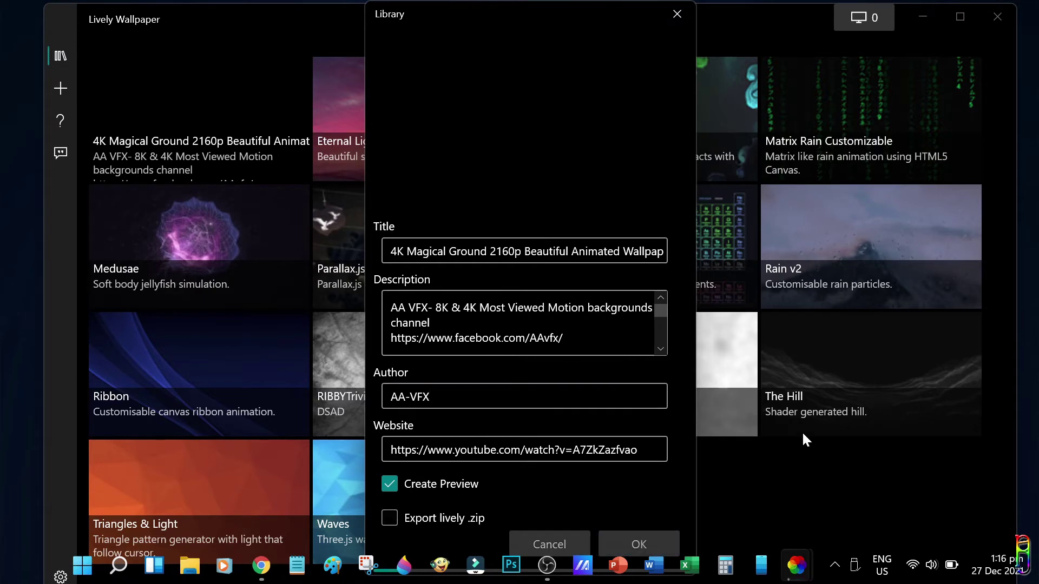
left_click(679, 14)
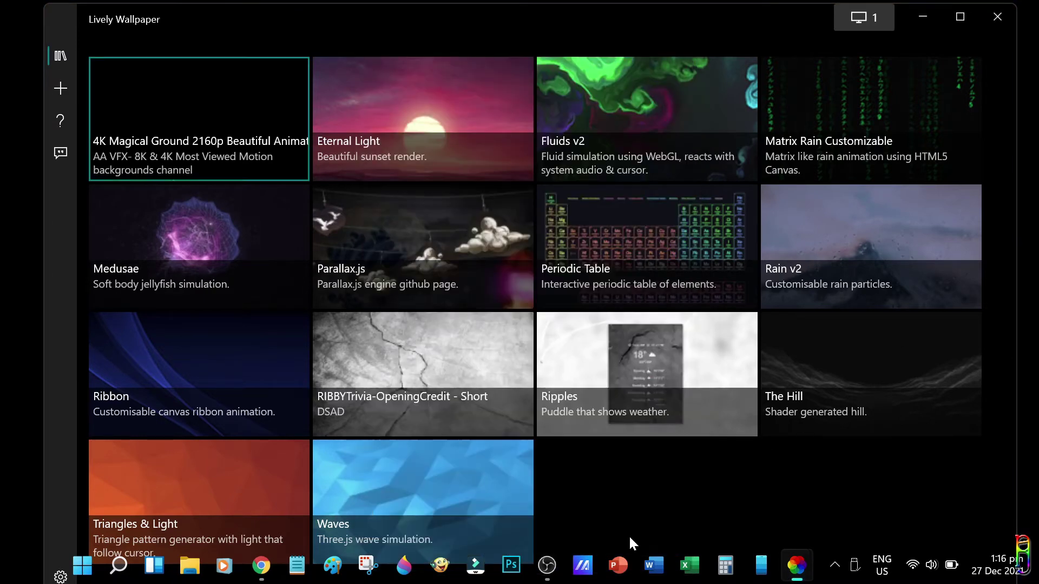
left_click(923, 16)
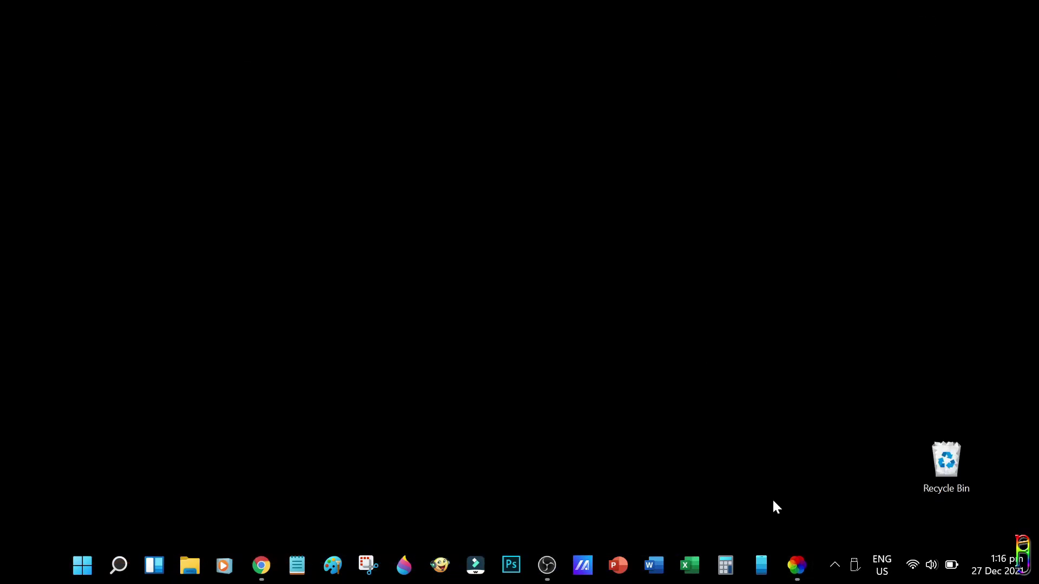
Step: Set the 4K Magical Ground tile as wallpaper and view it on the desktop
left_click(796, 566)
right_click(222, 116)
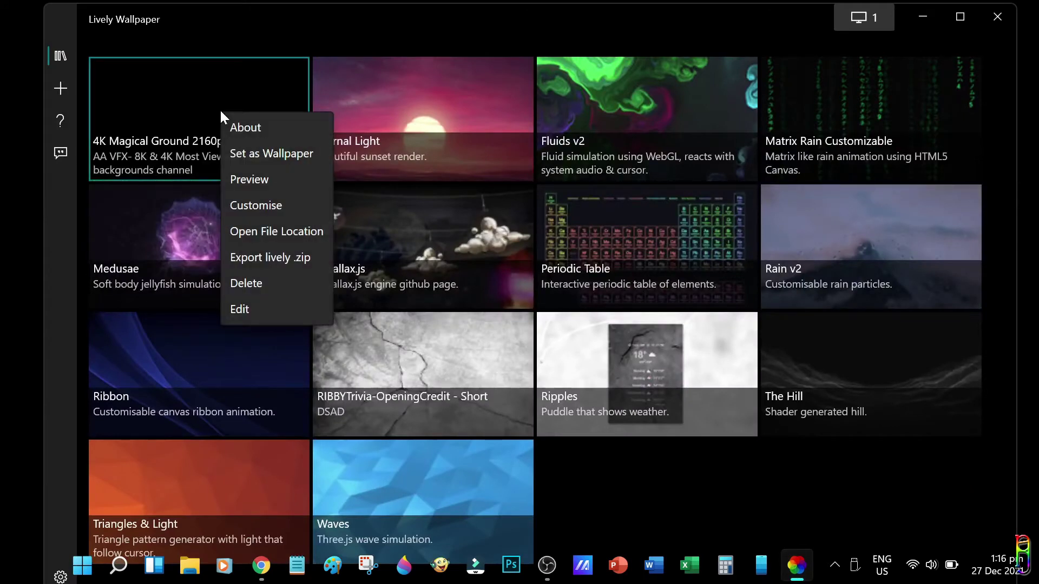
left_click(254, 156)
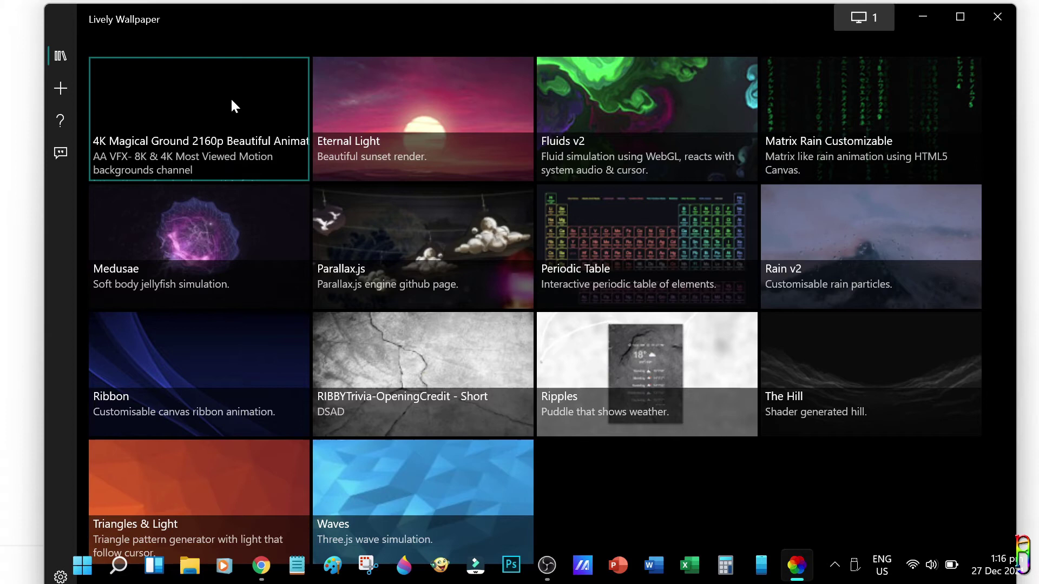
left_click(928, 19)
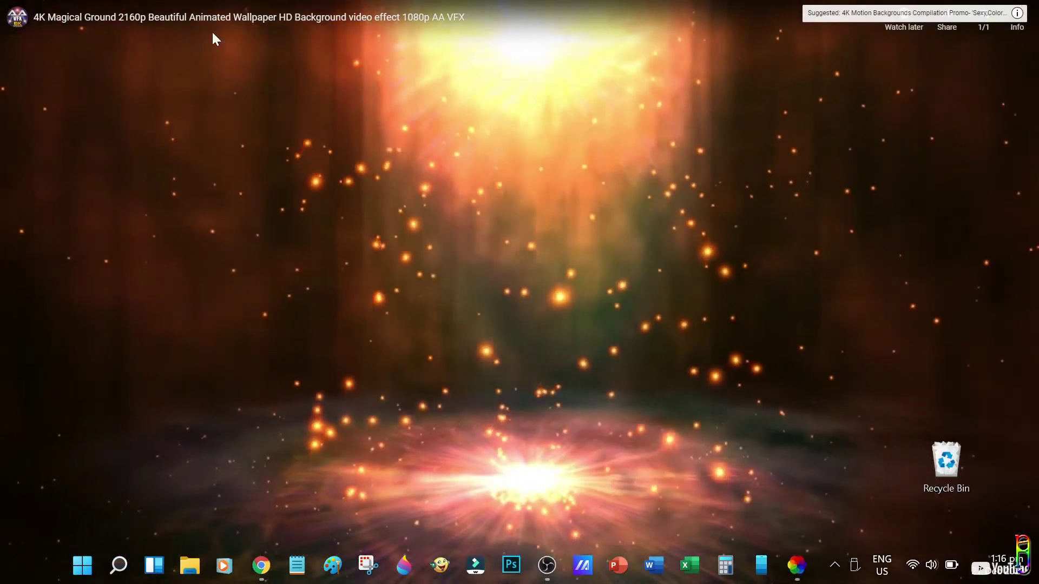
left_click_drag(217, 28, 1026, 516)
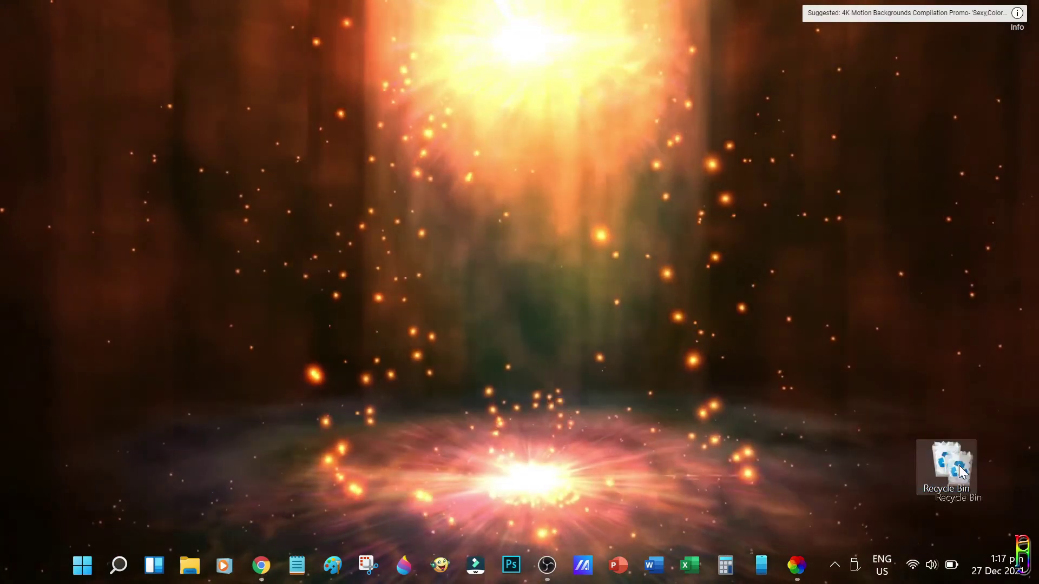
mouse_move(973, 444)
left_mouse_down()
mouse_move(423, 158)
mouse_move(969, 476)
left_mouse_up()
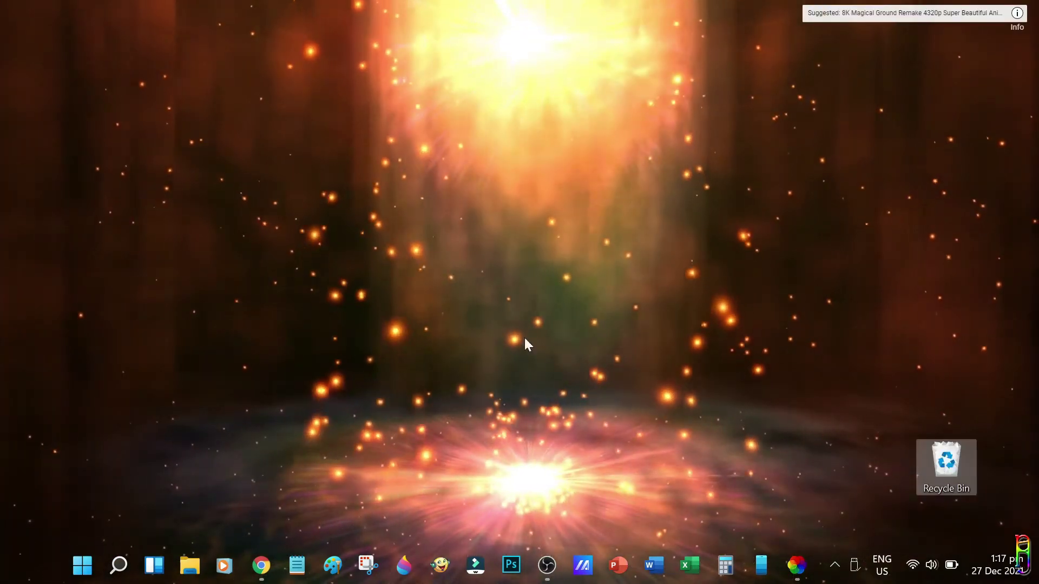
Step: Reopen Lively and browse its Add Wallpaper, Help and About pages
left_click(796, 565)
left_click(60, 88)
left_click(61, 121)
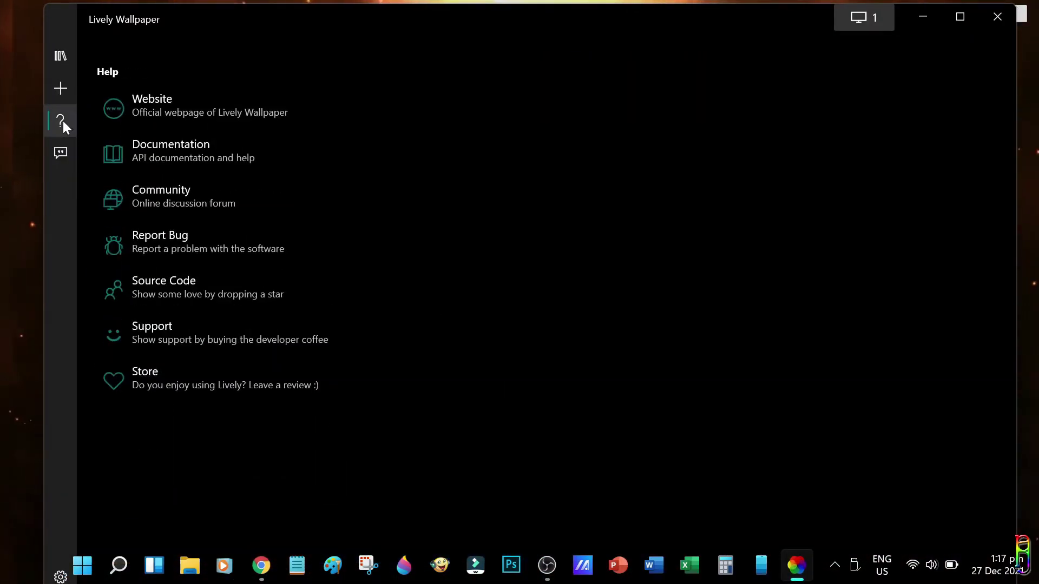
left_click(61, 153)
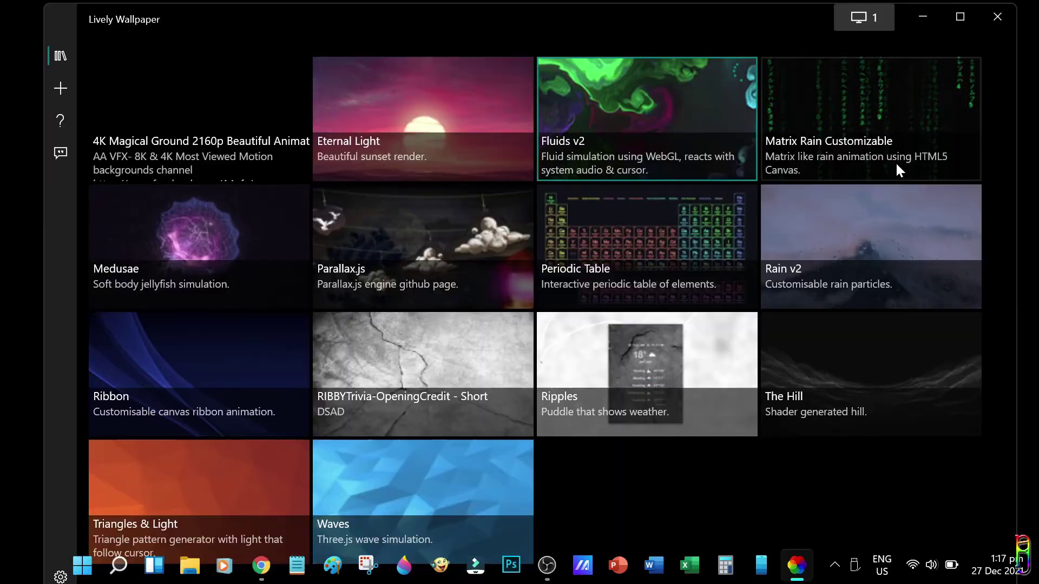
Step: Check Lively Wallpaper (about 286 MB) in Task Manager, sort by Name, then minimize it
key("super")
type("ta")
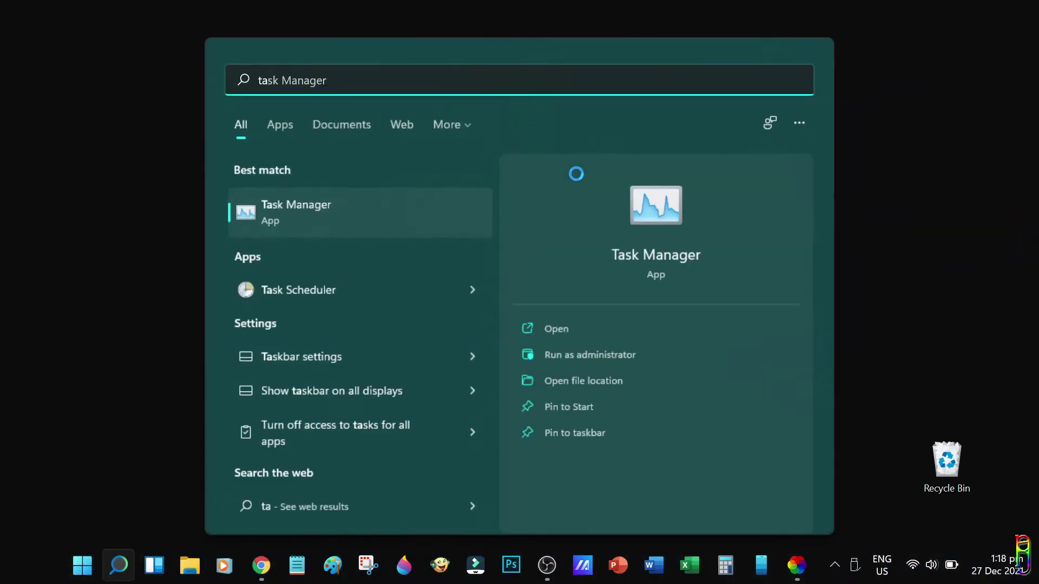
key("Return")
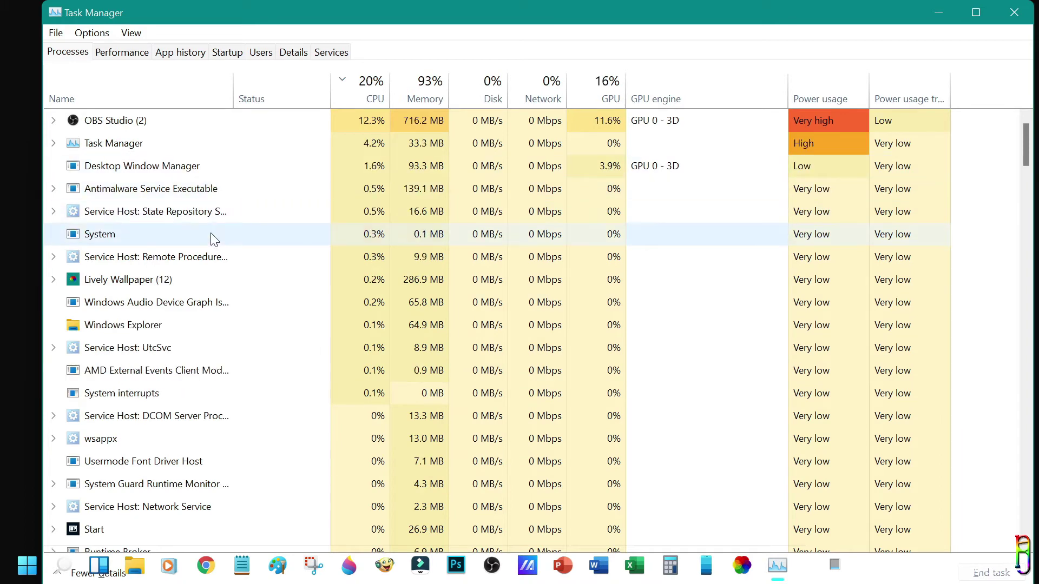
left_click(138, 214)
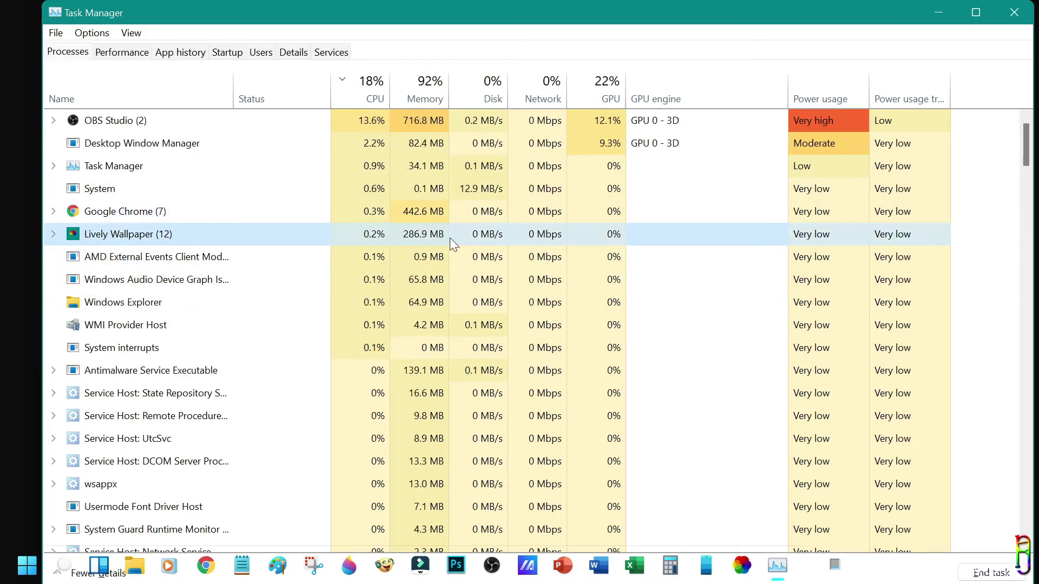
left_click(140, 91)
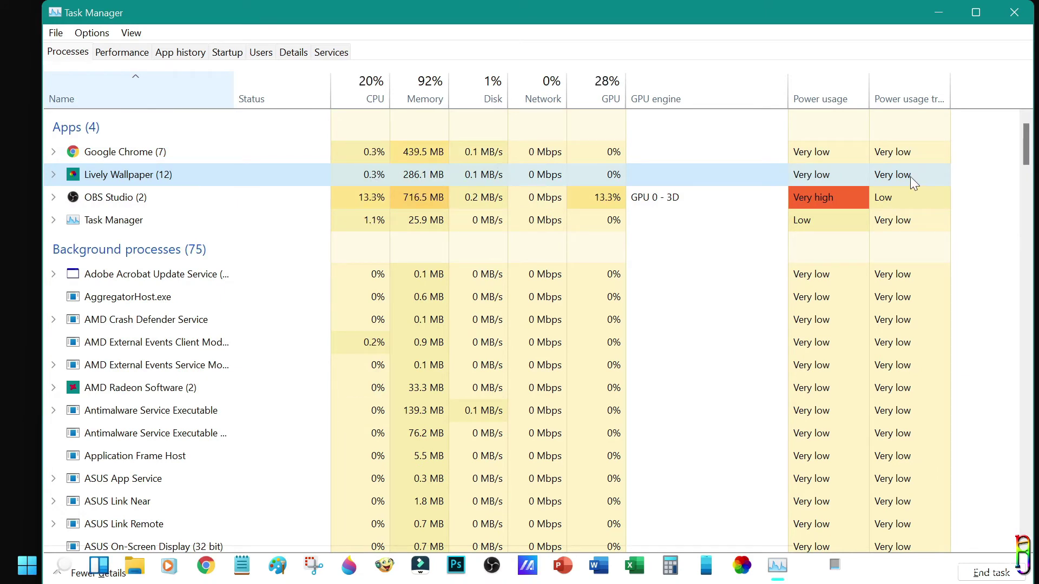
left_click(940, 13)
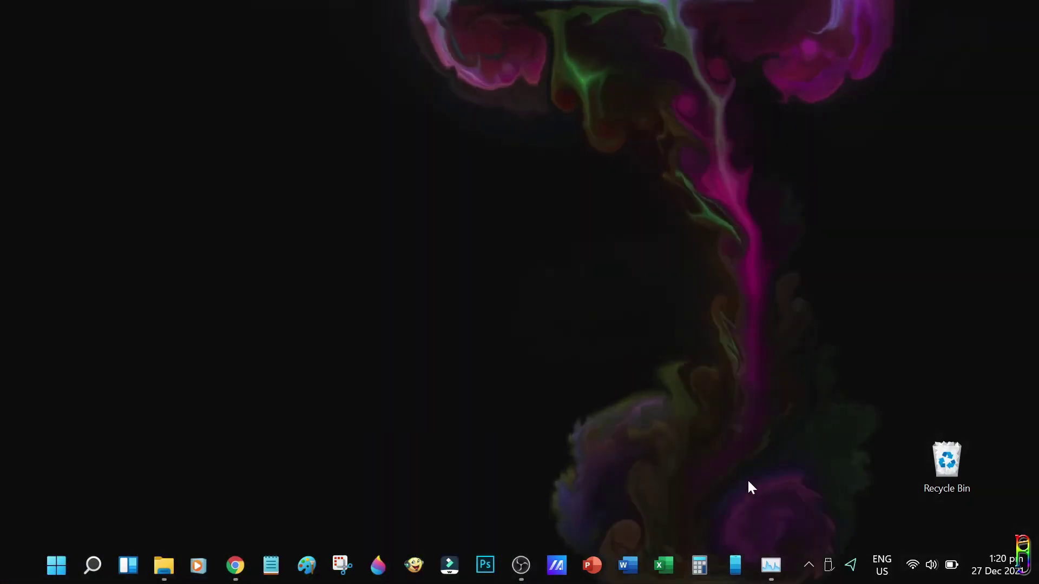
Step: Open the Lively library from its tray icon menu and close it again
left_click(810, 567)
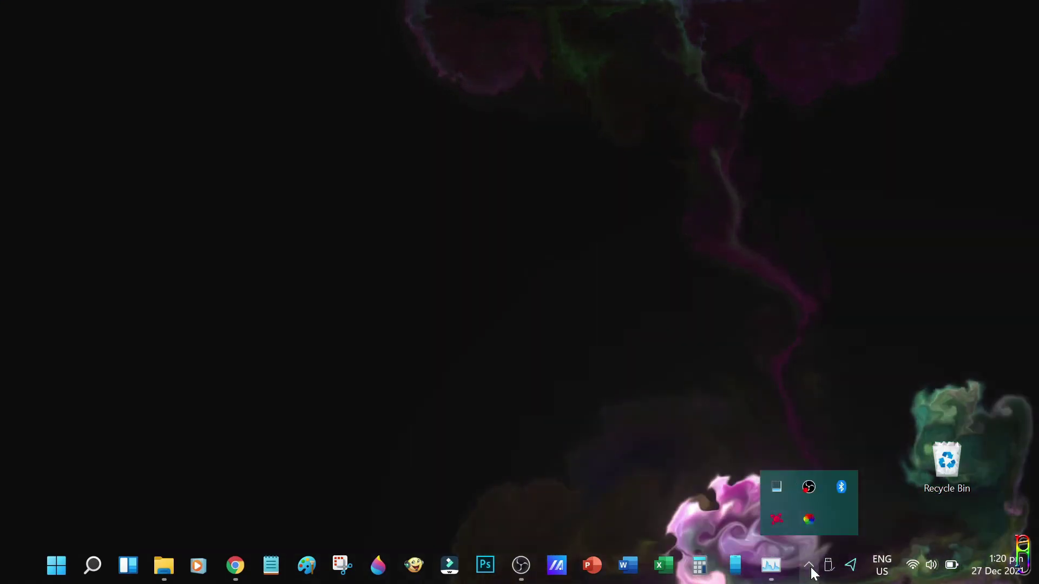
right_click(807, 522)
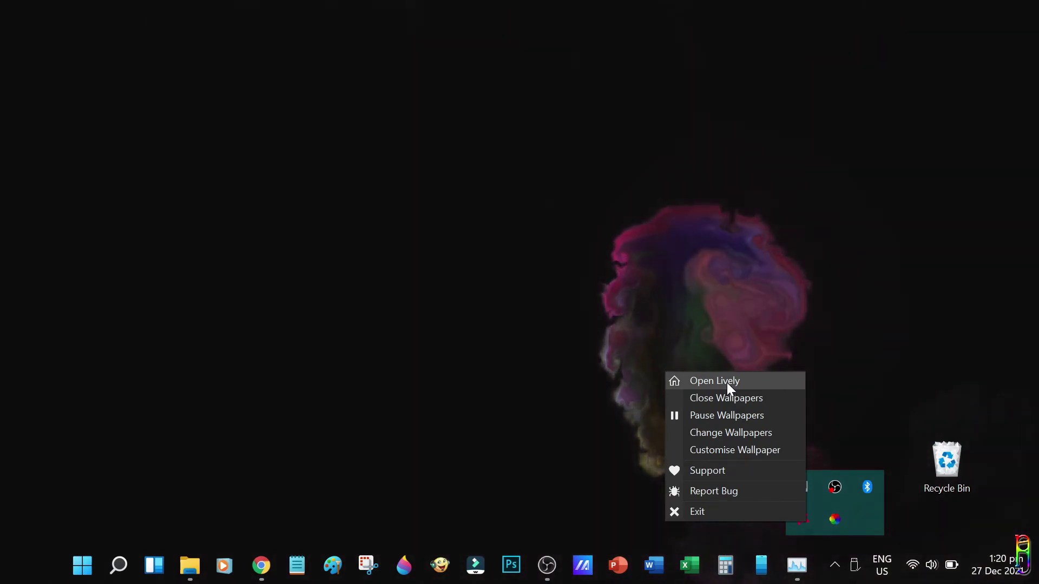
left_click(726, 383)
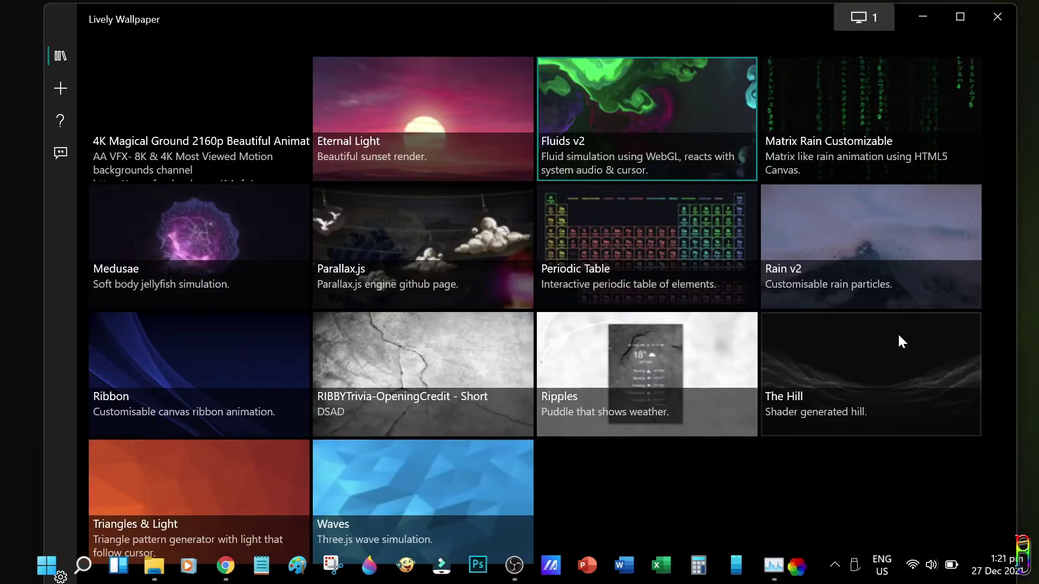
left_click(1001, 20)
Step: Close all live wallpapers from Lively's tray menu, restoring the default background
left_click(834, 565)
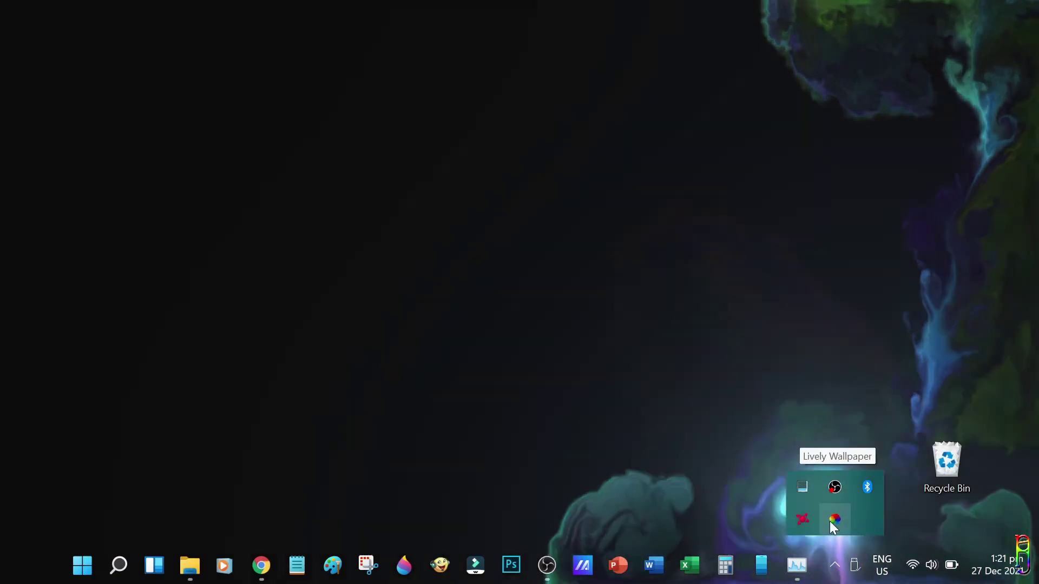
right_click(829, 522)
left_click(751, 397)
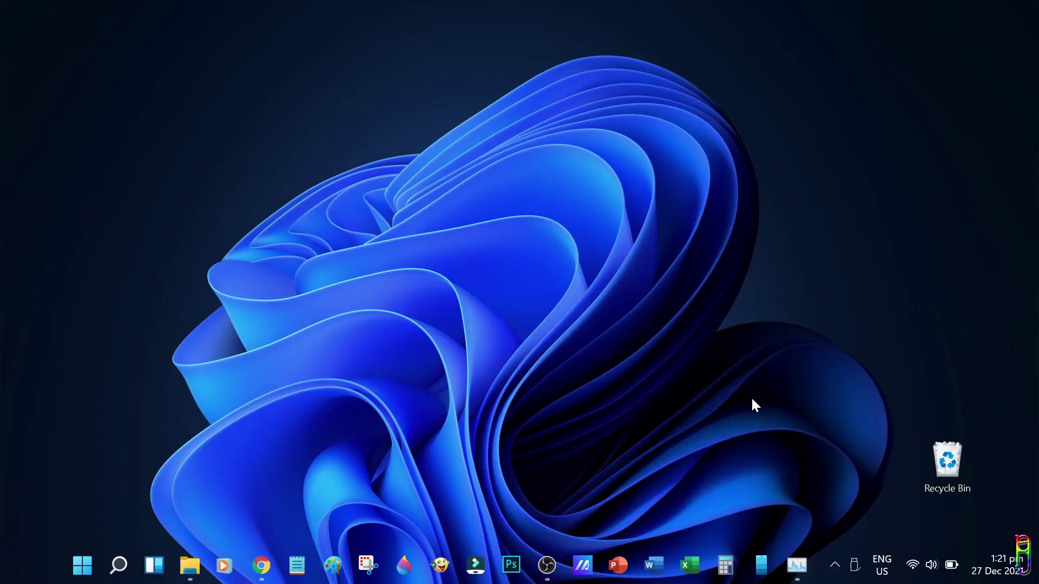
Step: Reopen the Lively library from the tray and hide it again
left_click(835, 565)
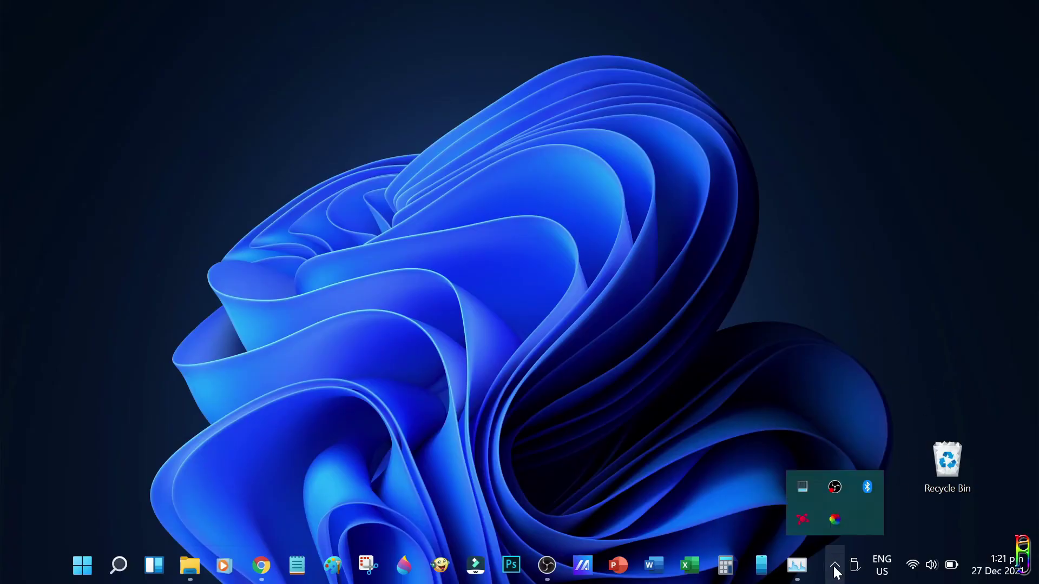
right_click(831, 521)
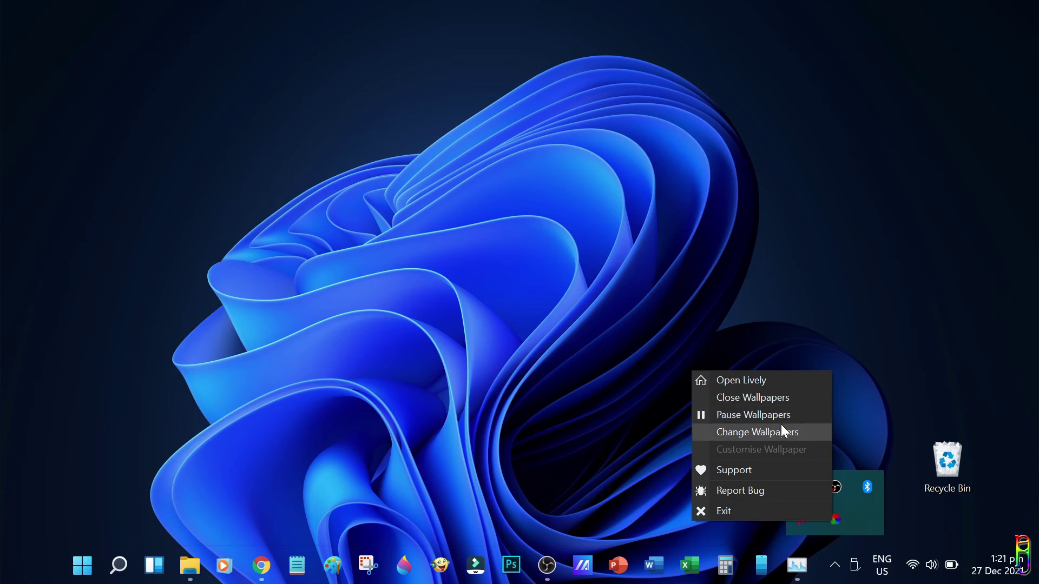
left_click(777, 383)
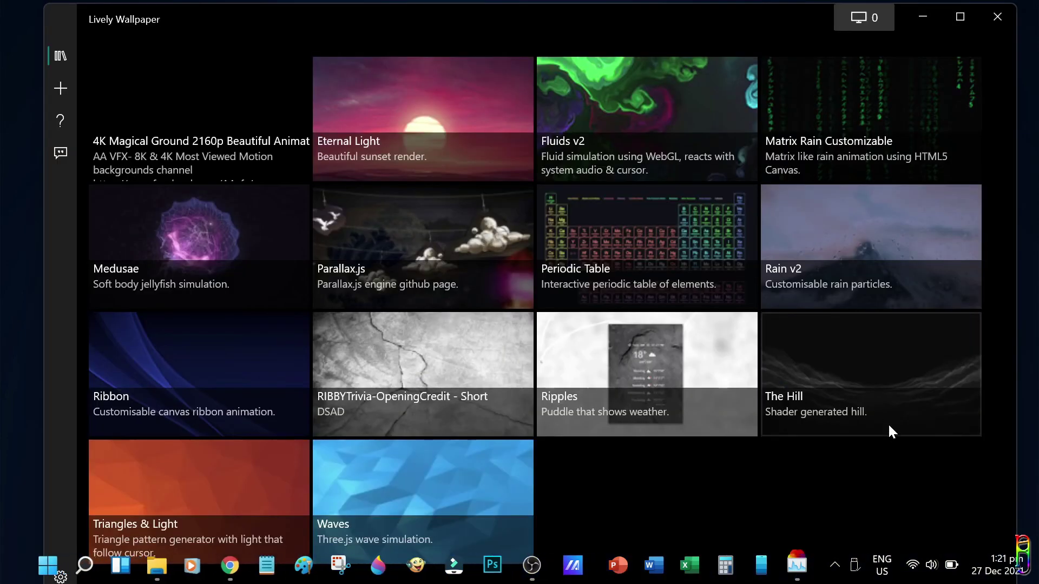
left_click(925, 16)
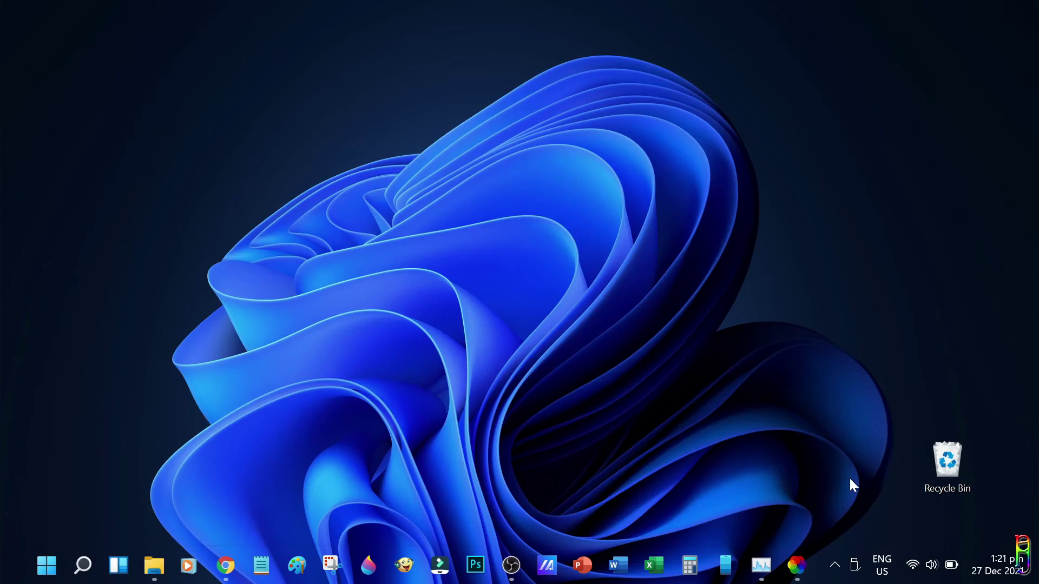
left_click(835, 565)
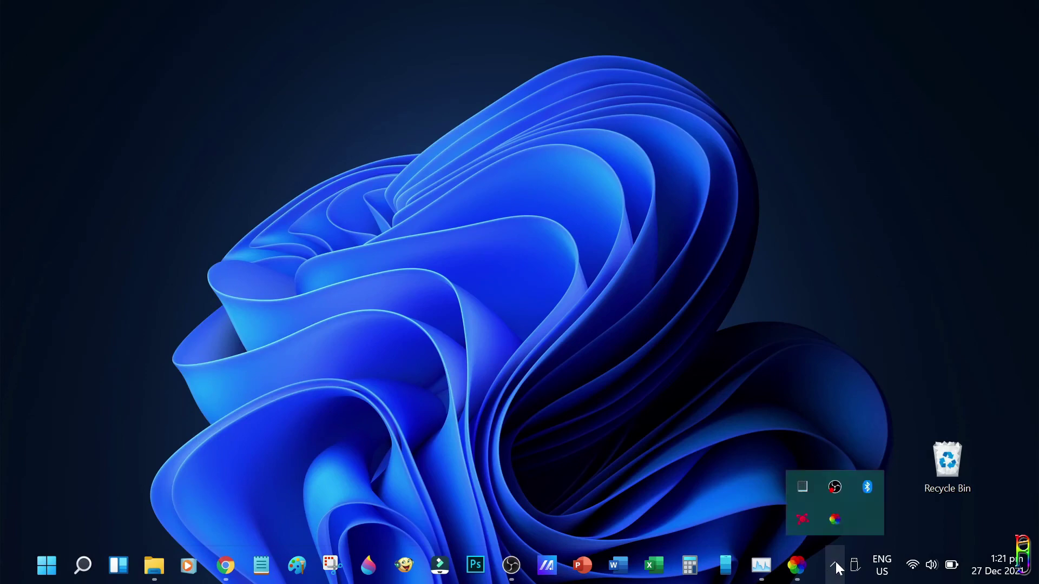
Step: Restore Lively from the tray, apply the Fluids v2 tile, and hide the library
double_click(835, 522)
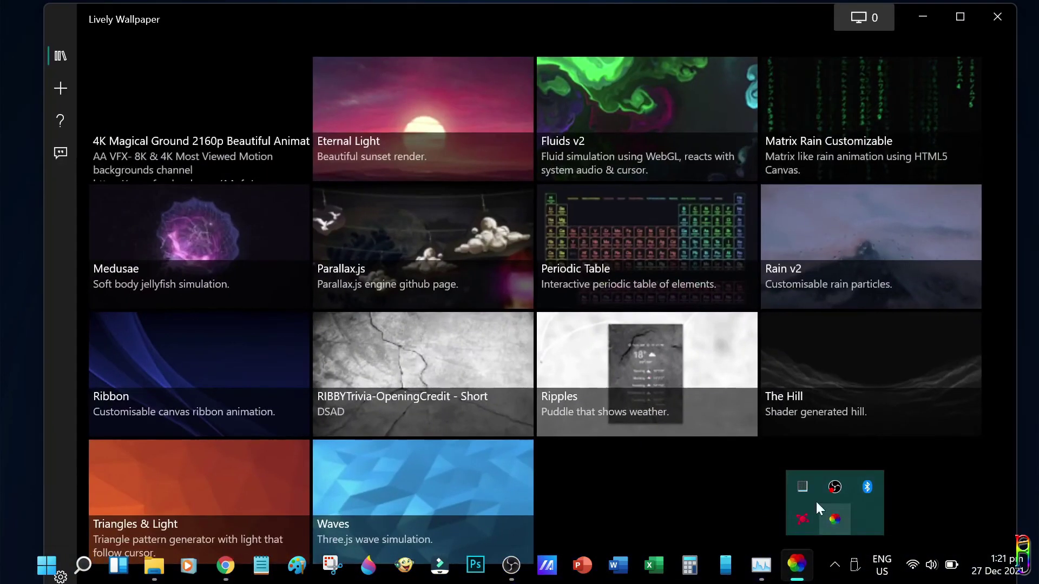
left_click(617, 96)
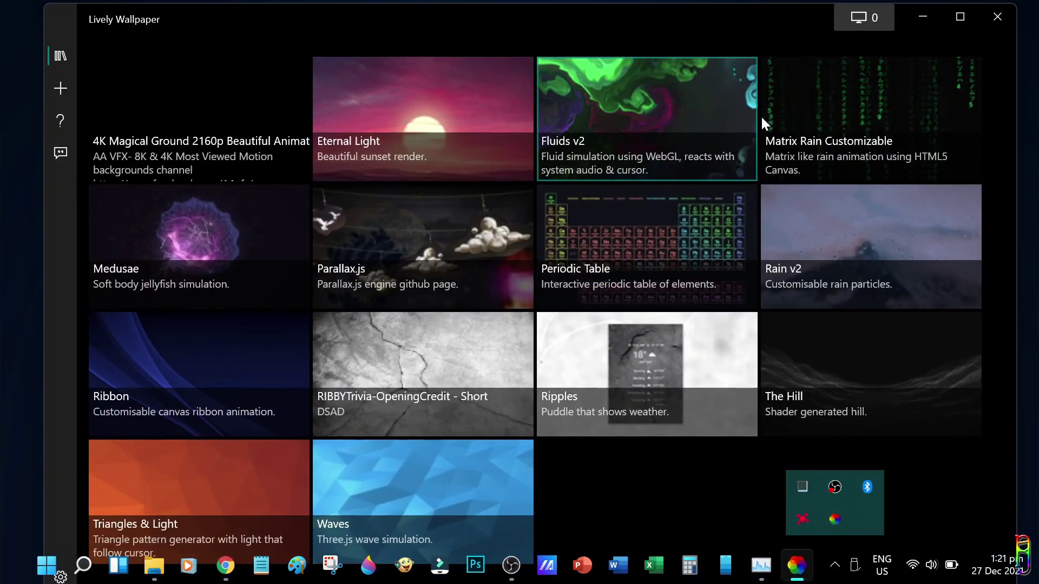
left_click(920, 17)
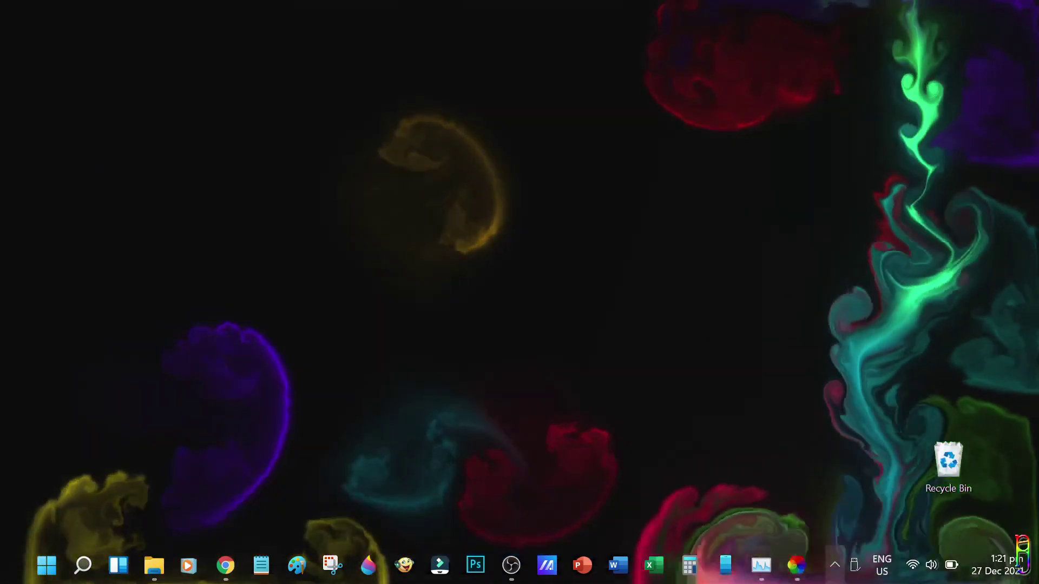